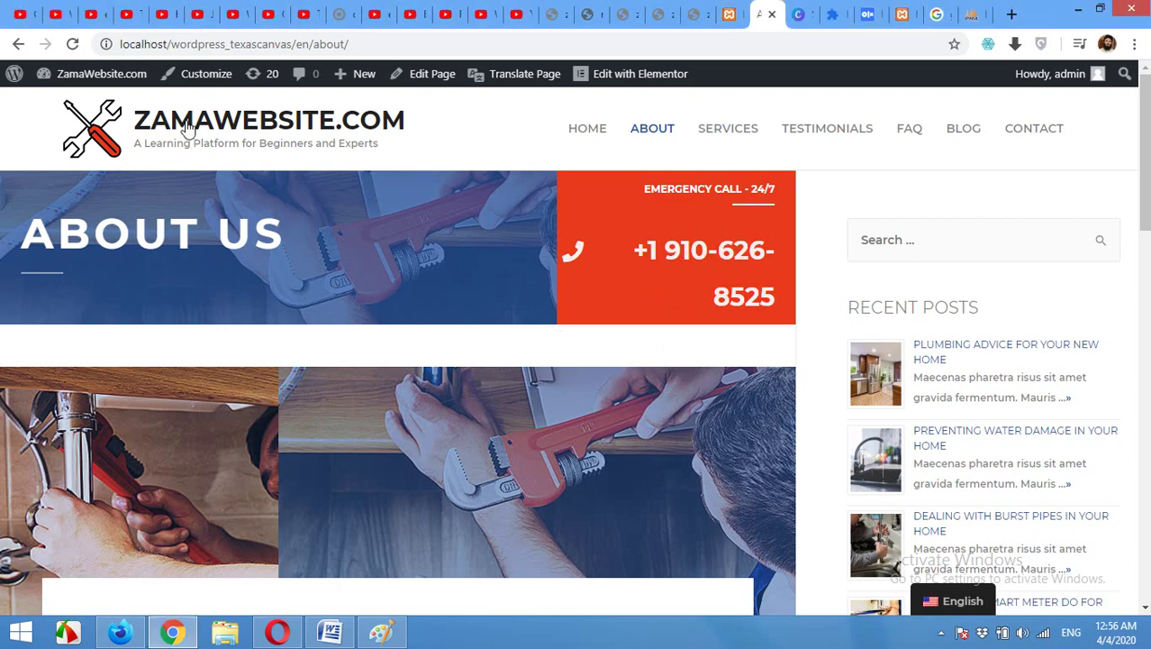
# - Look through the site's About page, from the header and banner to the plumbers' introduction text
pyautogui.scroll(-3, 644, 369)
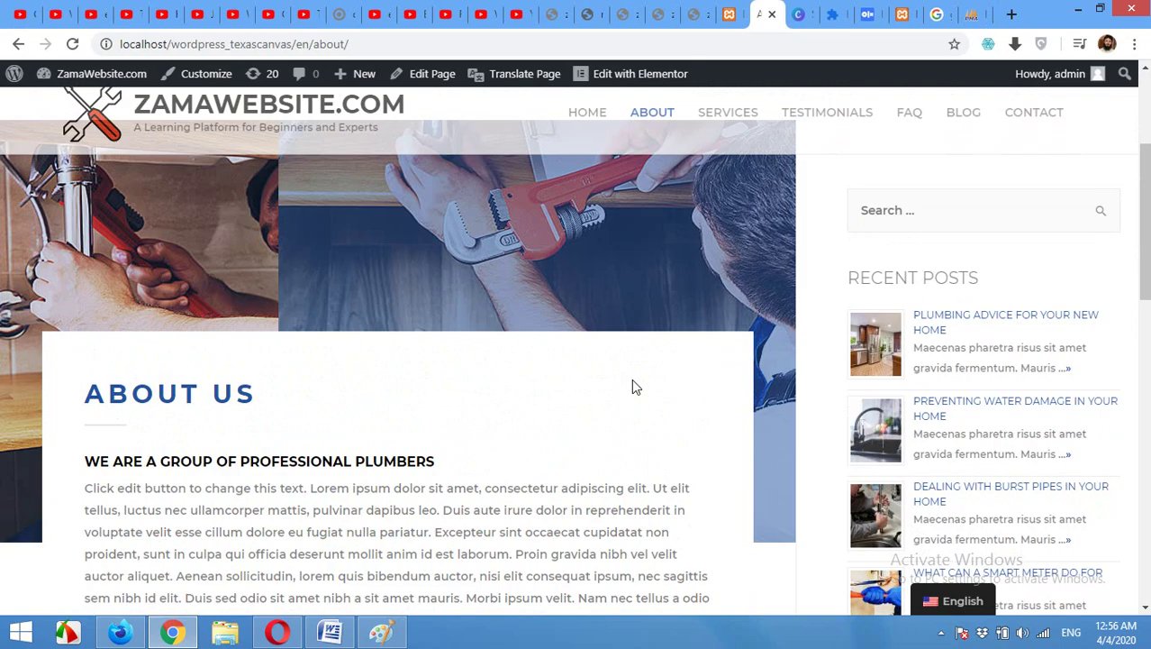
pyautogui.scroll(3, 633, 387)
pyautogui.scroll(-10, 491, 437)
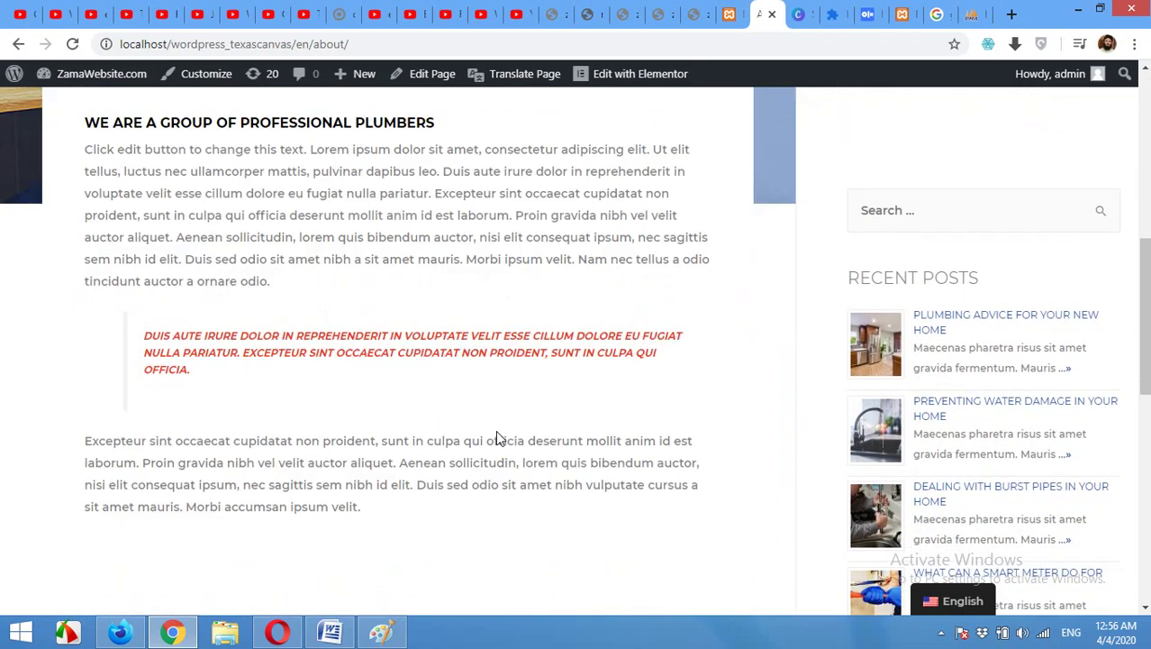
pyautogui.scroll(2, 491, 435)
pyautogui.scroll(8, 486, 423)
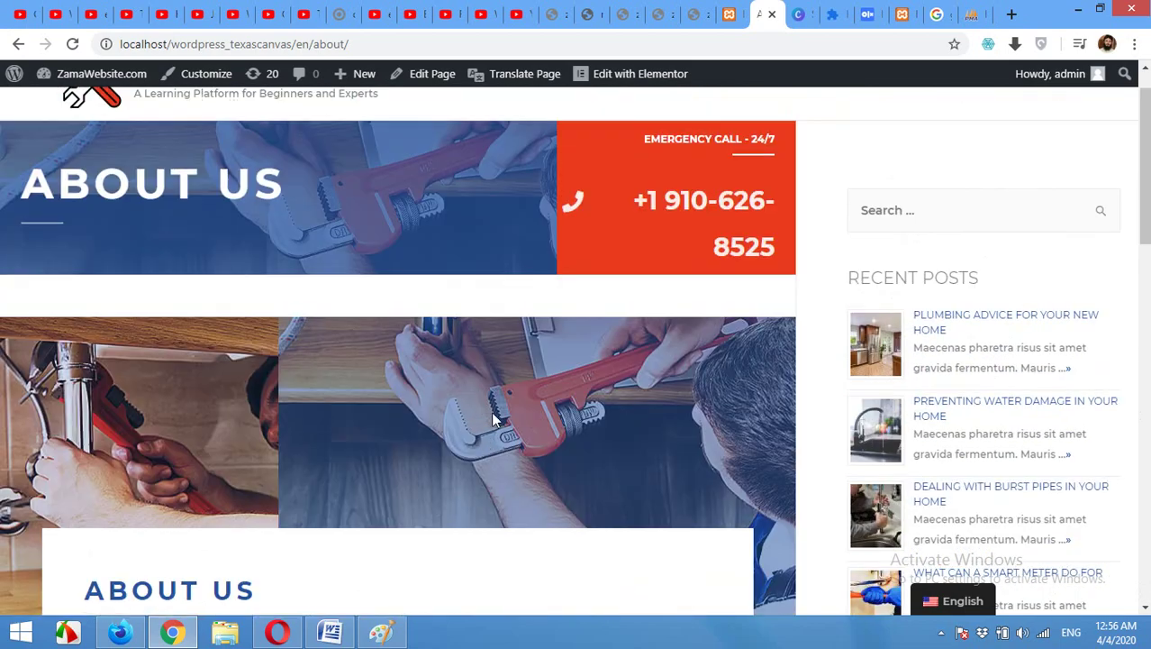
pyautogui.scroll(1, 653, 141)
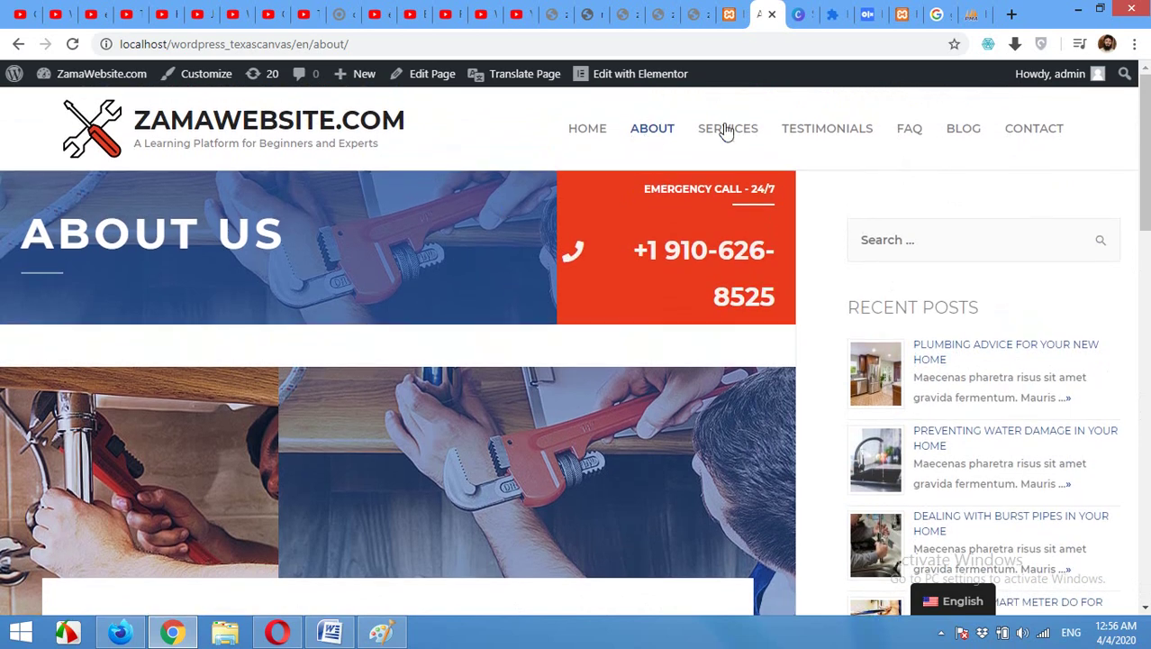
# - Switch to Firefox and find the open tab with the local site's default WordPress login page
pyautogui.click(119, 632)
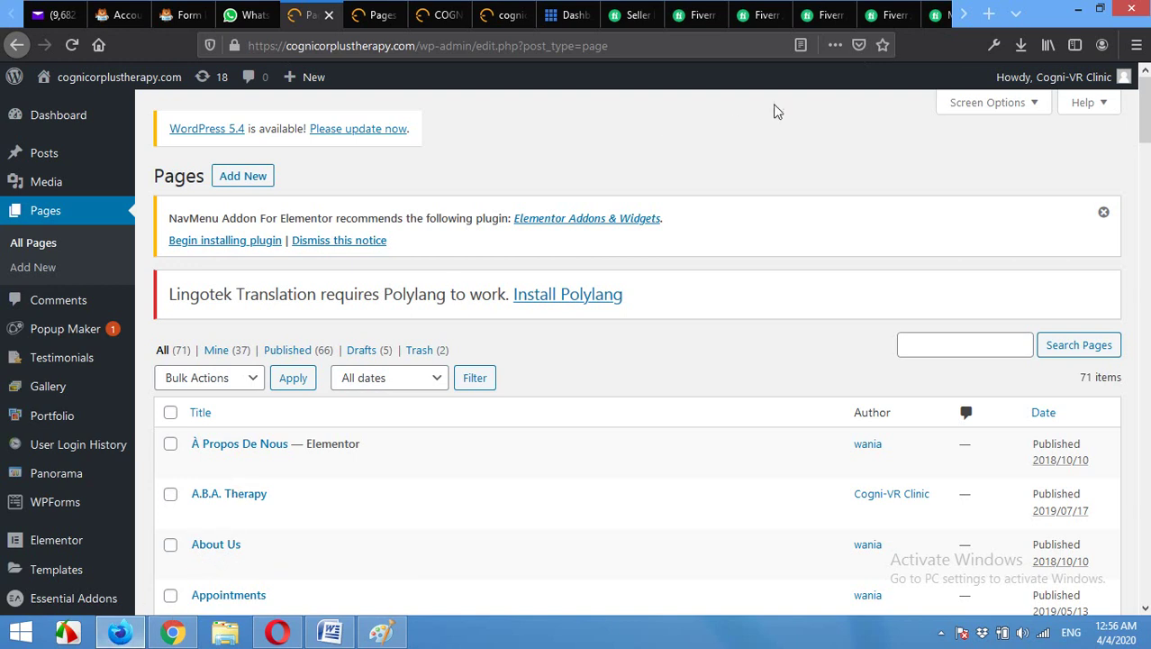
pyautogui.click(964, 15)
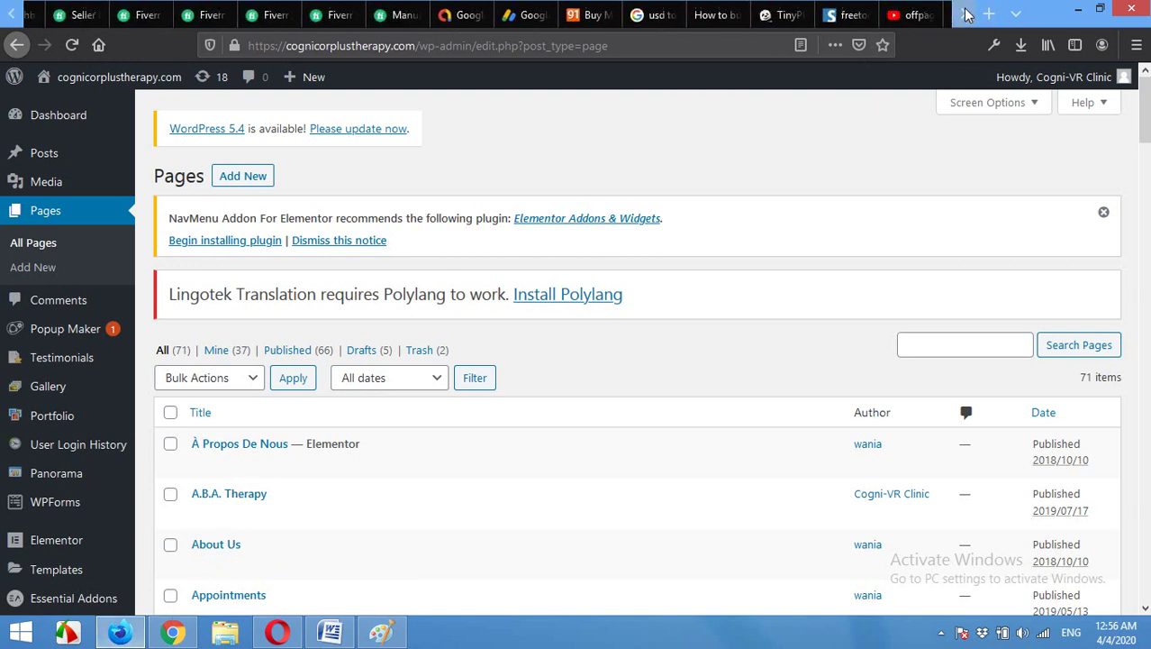
pyautogui.click(964, 15)
pyautogui.click(909, 15)
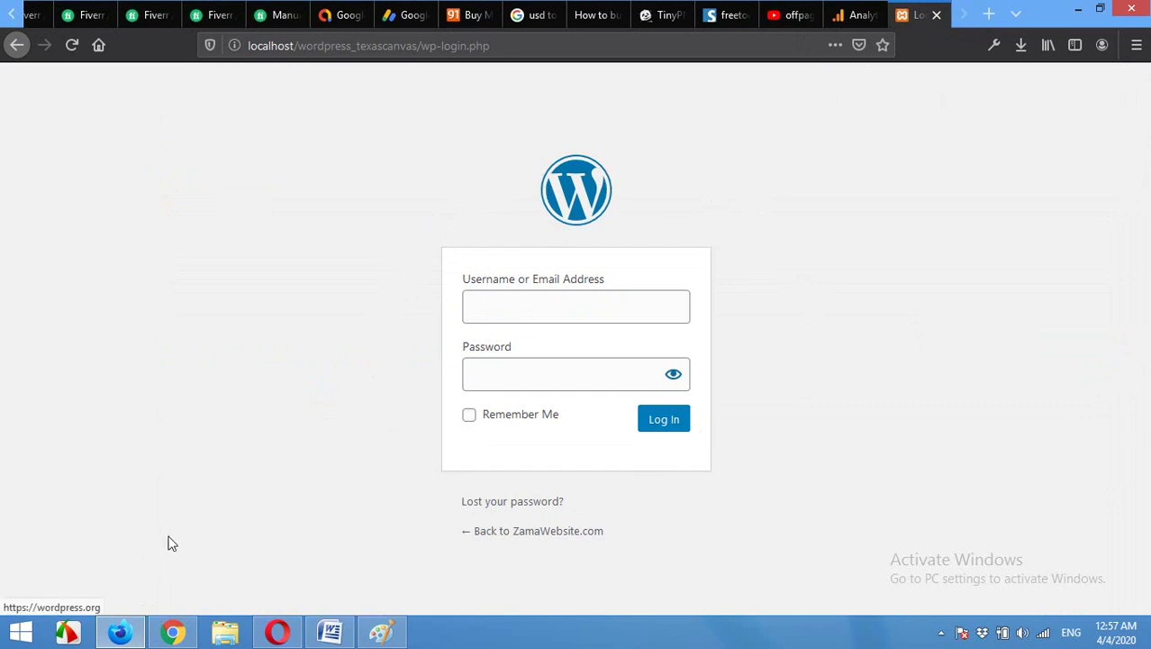
pyautogui.click(172, 635)
pyautogui.click(126, 640)
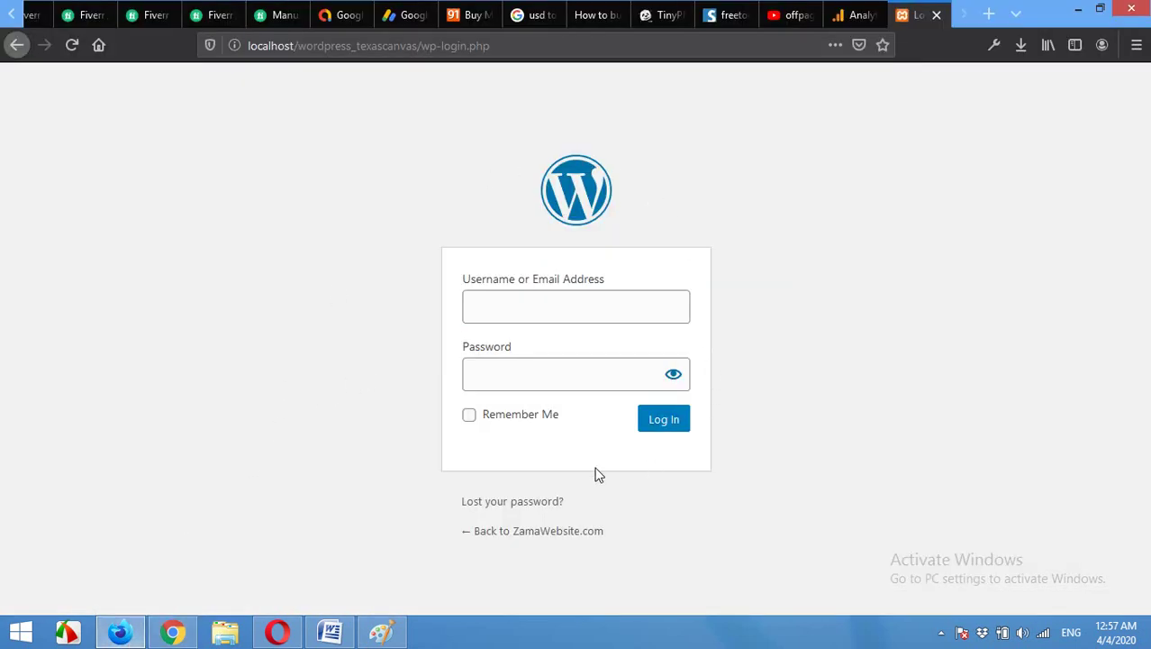
# - Return to Chrome and open the Add Plugins page in the site's WordPress dashboard
pyautogui.click(174, 632)
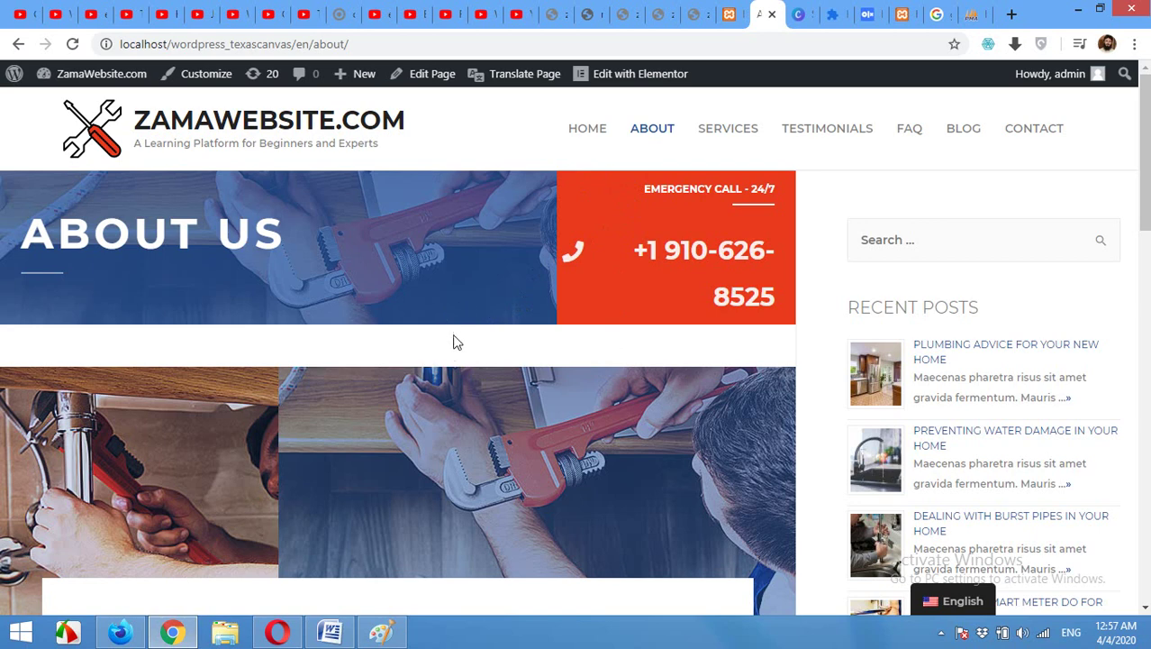
pyautogui.click(732, 15)
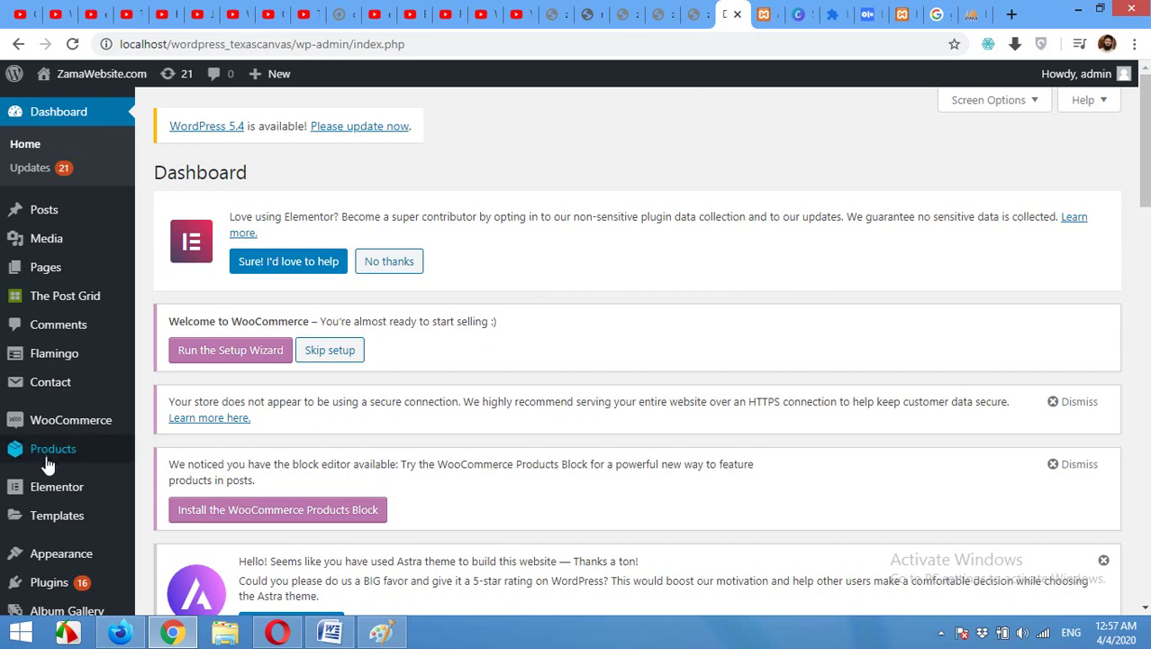
pyautogui.scroll(-2, 36, 469)
pyautogui.moveTo(45, 414)
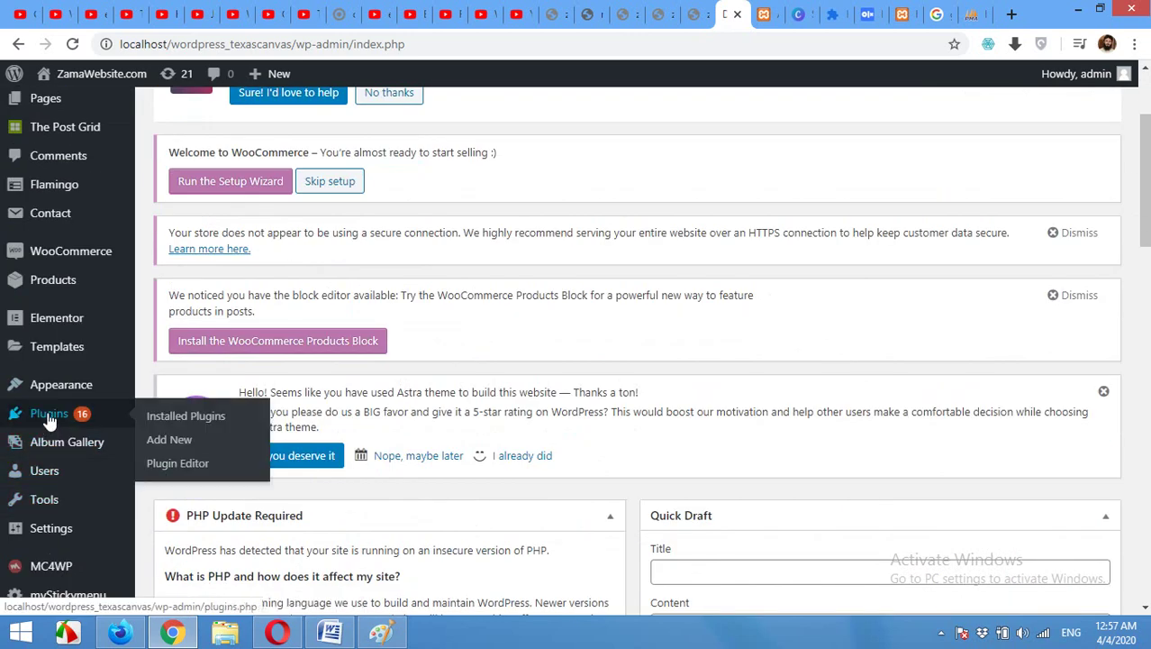
pyautogui.click(166, 438)
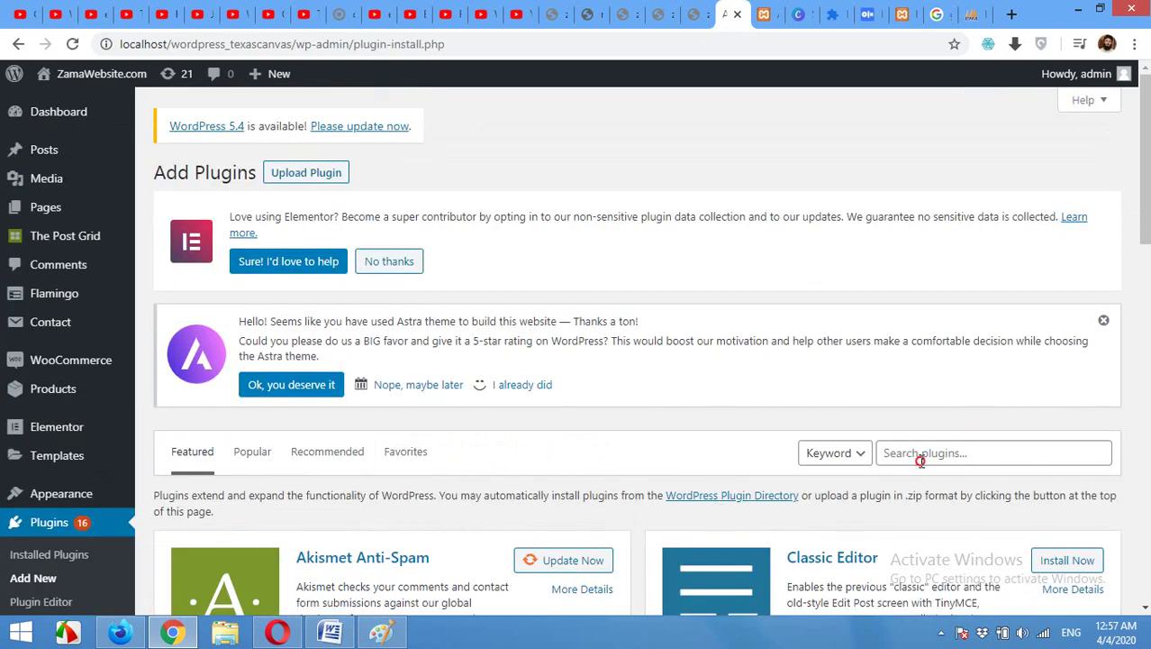
# - Search the plugins for "profile builder", then install and activate User Registration & User Profile – Profile Builder
pyautogui.click(920, 457)
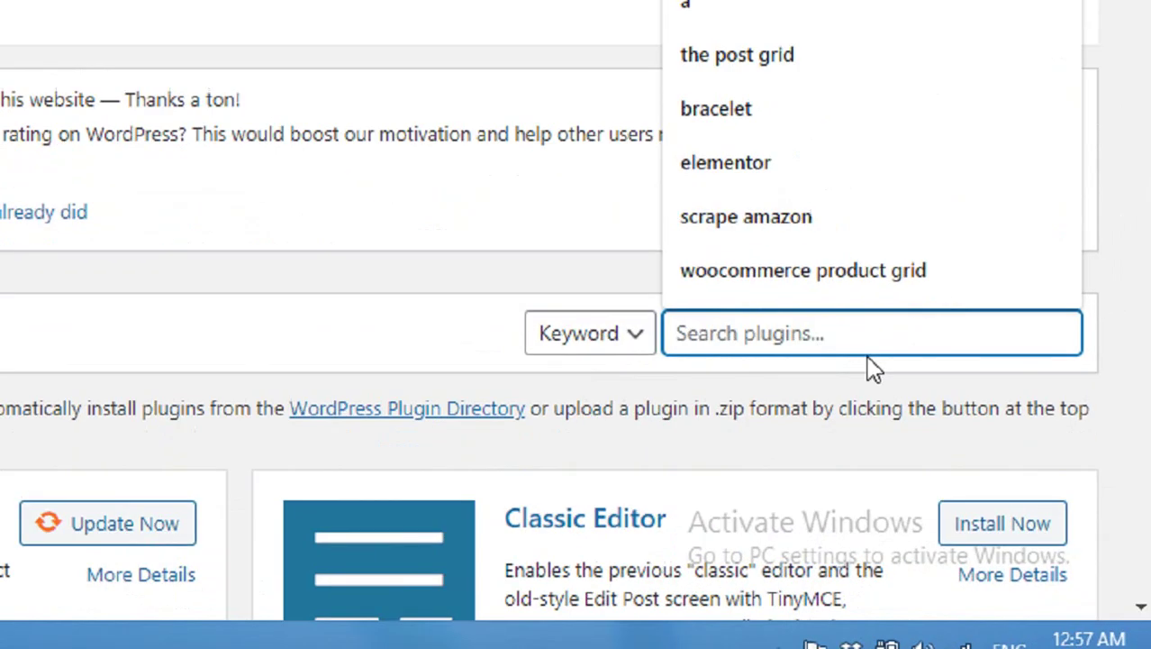
pyautogui.write('profile buil')
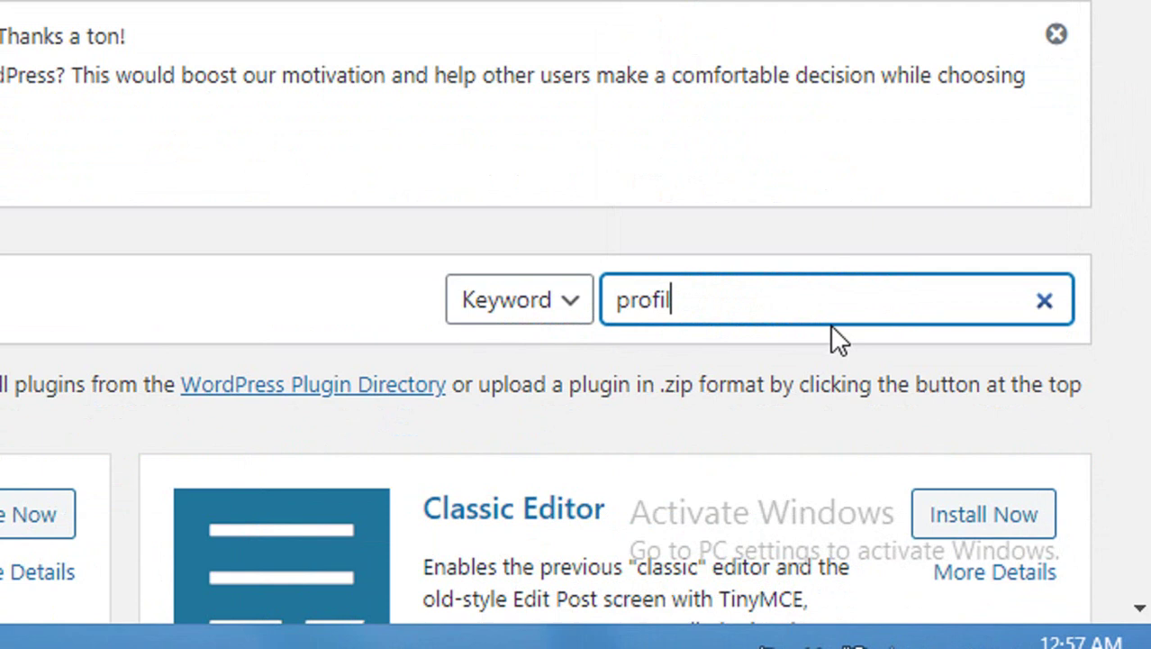
pyautogui.write('der')
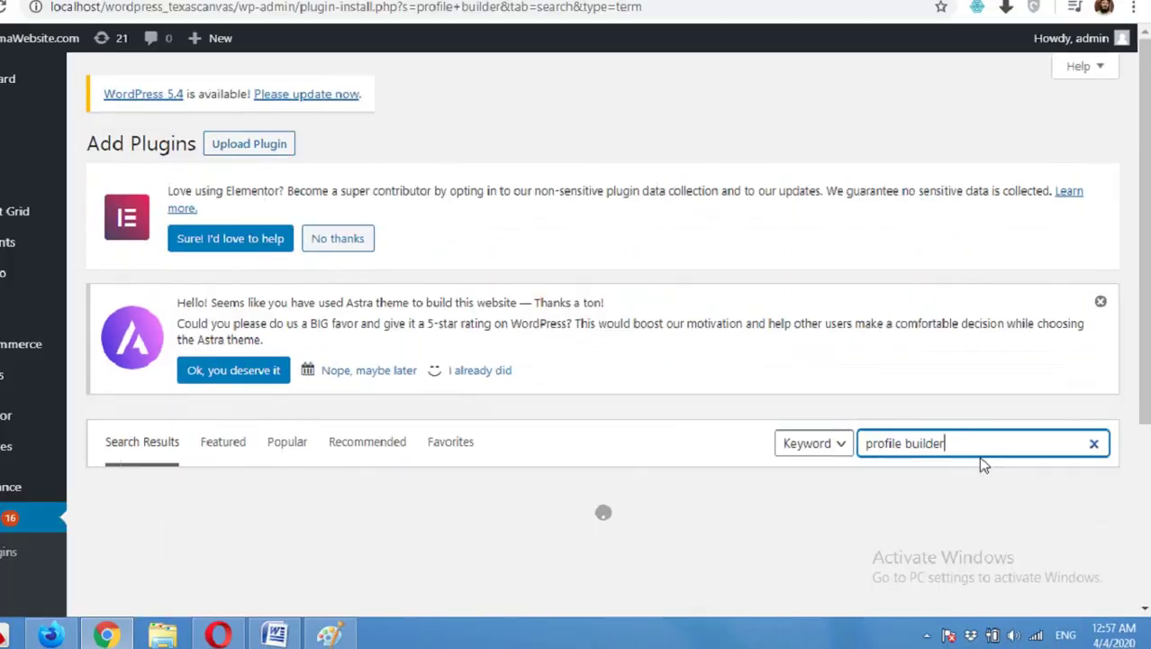
pyautogui.scroll(-3, 789, 411)
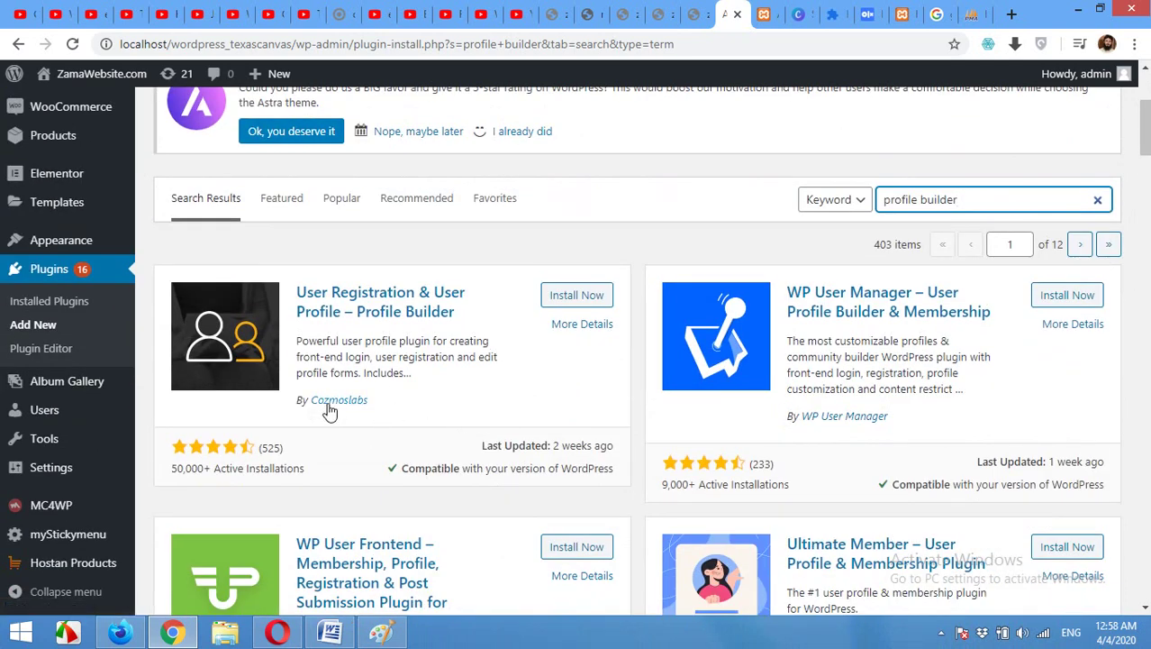
pyautogui.click(580, 297)
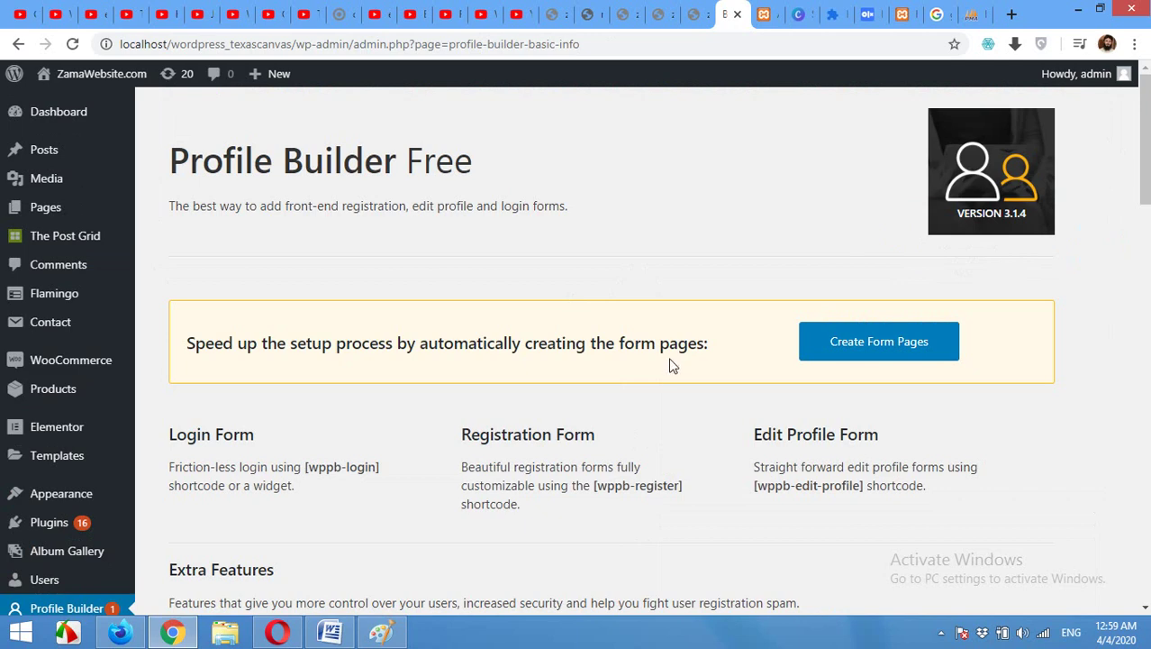
# - Create the Profile Builder form pages automatically and review the resulting page list
pyautogui.scroll(-1, 671, 364)
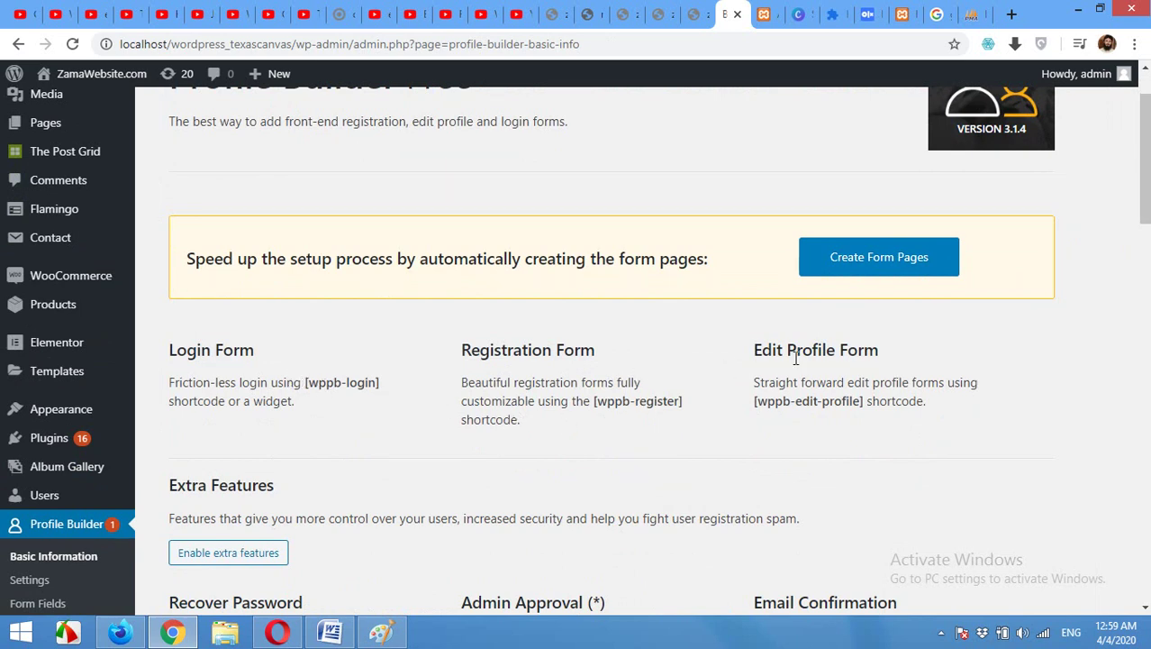
pyautogui.click(871, 261)
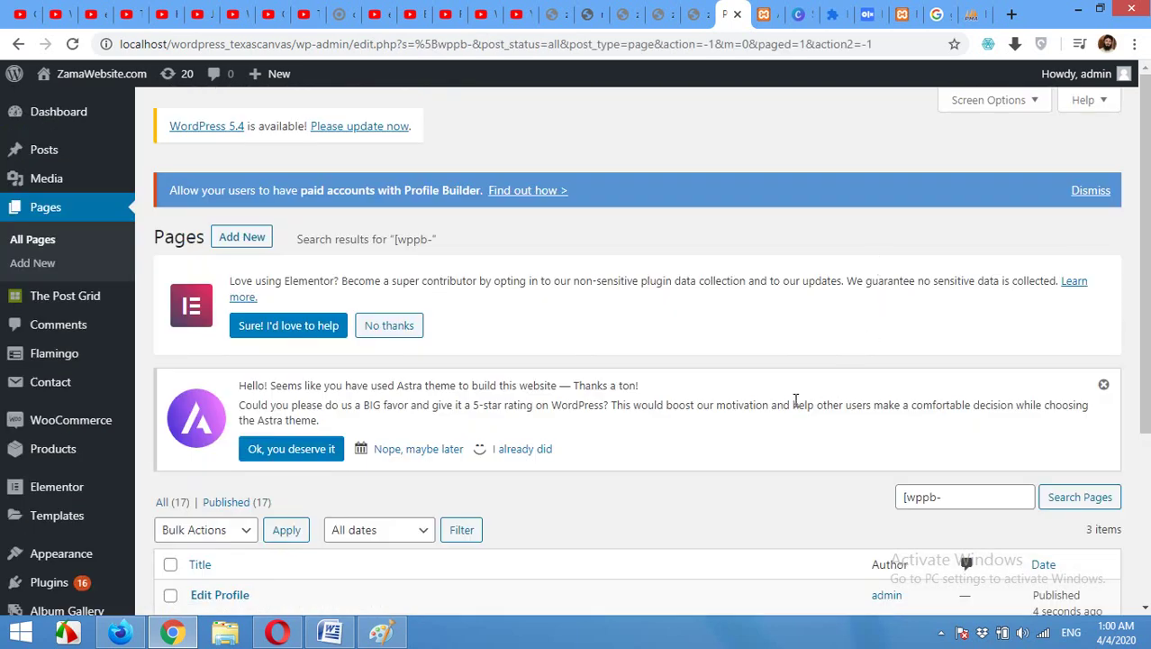
pyautogui.scroll(-3, 795, 400)
pyautogui.moveTo(640, 352)
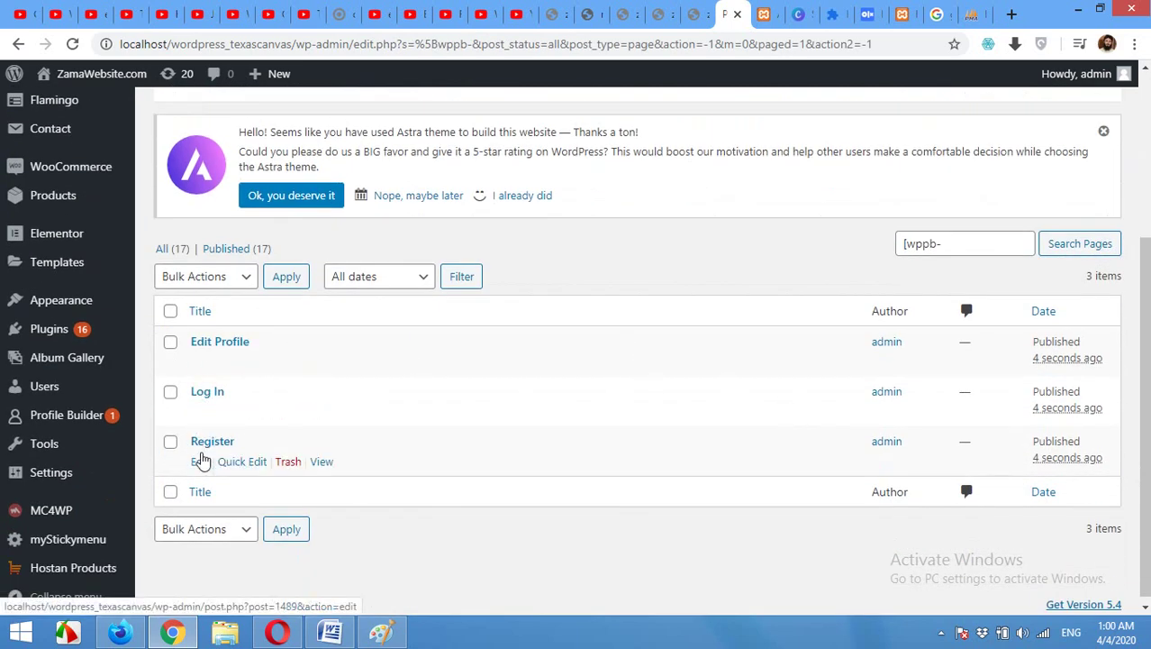
pyautogui.scroll(3, 225, 431)
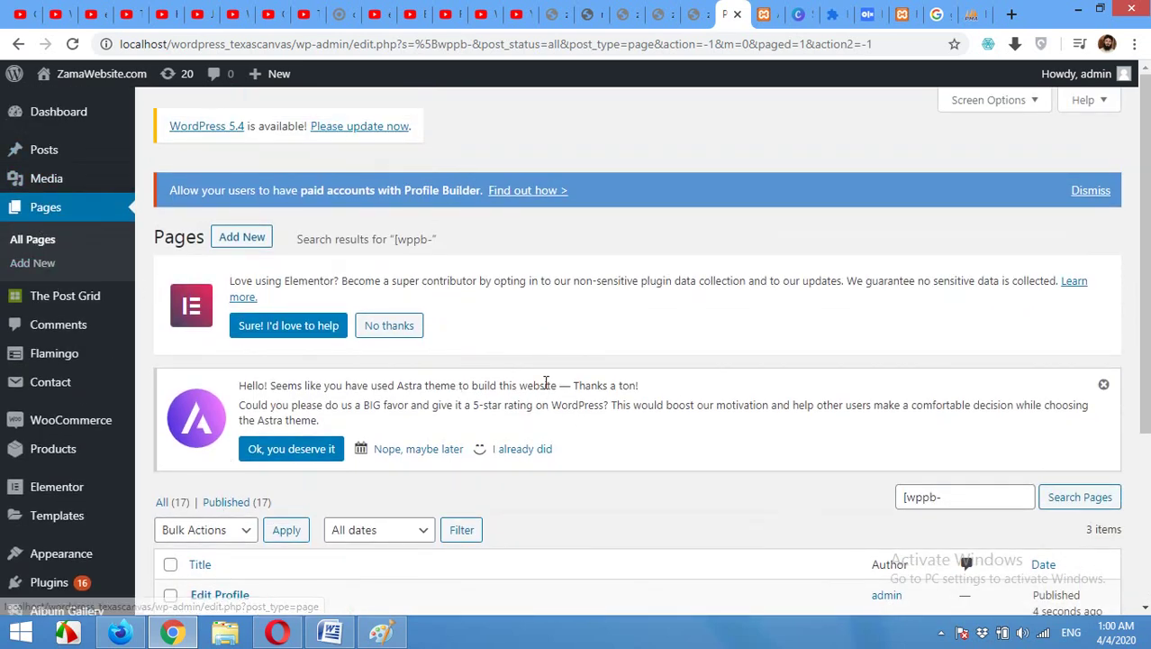
pyautogui.scroll(-3, 540, 386)
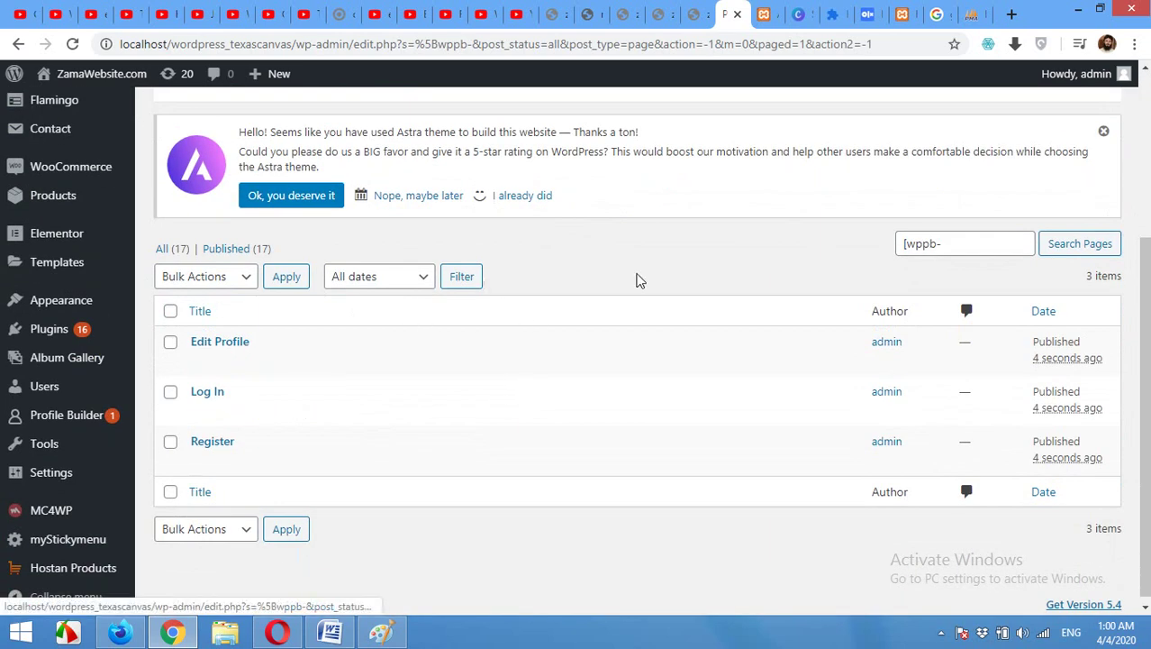
# - Copy the Log In page's view link and load it in Firefox in place of the default login page
pyautogui.scroll(1, 599, 313)
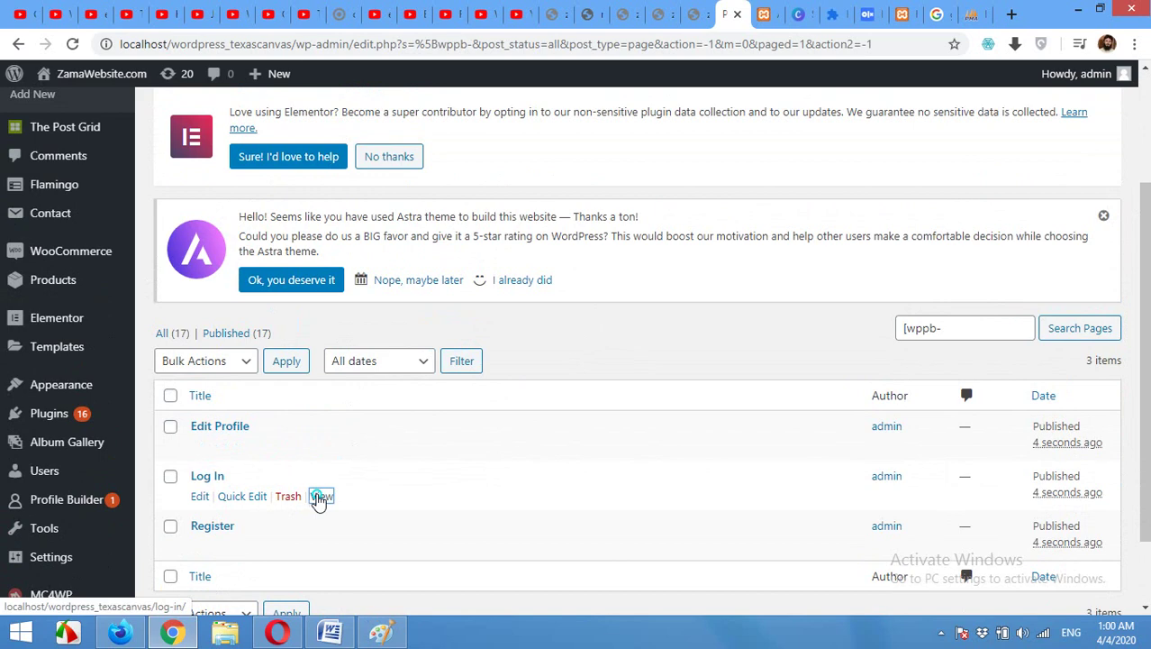
pyautogui.rightClick(318, 496)
pyautogui.click(365, 452)
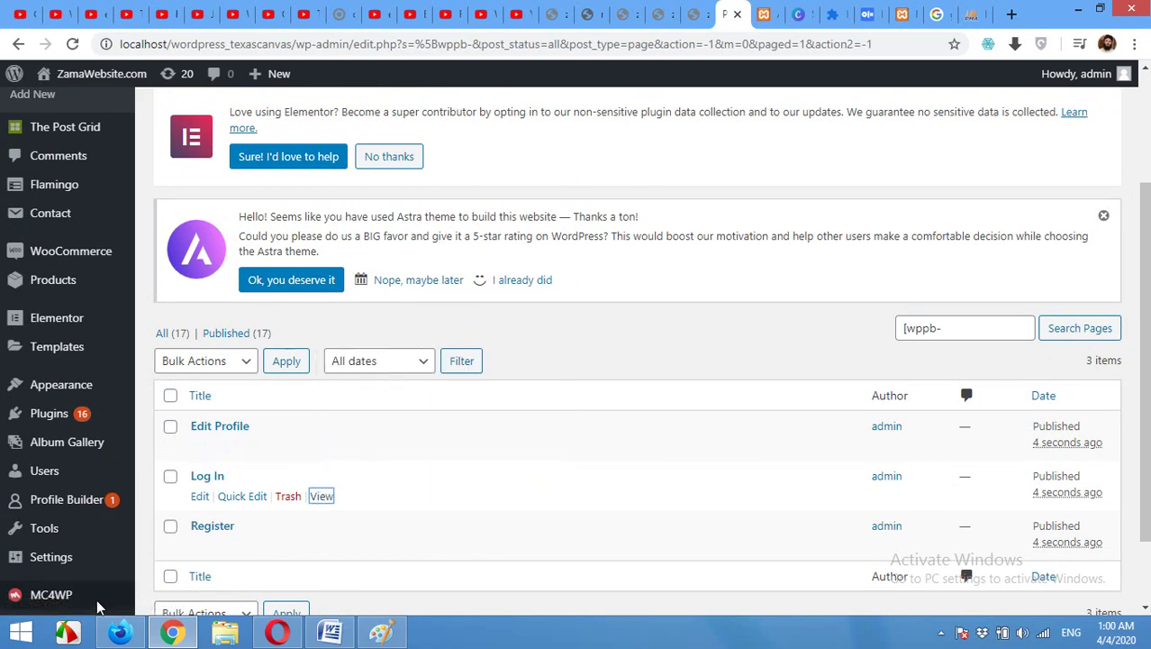
pyautogui.click(120, 632)
pyautogui.click(582, 45)
pyautogui.rightClick(582, 45)
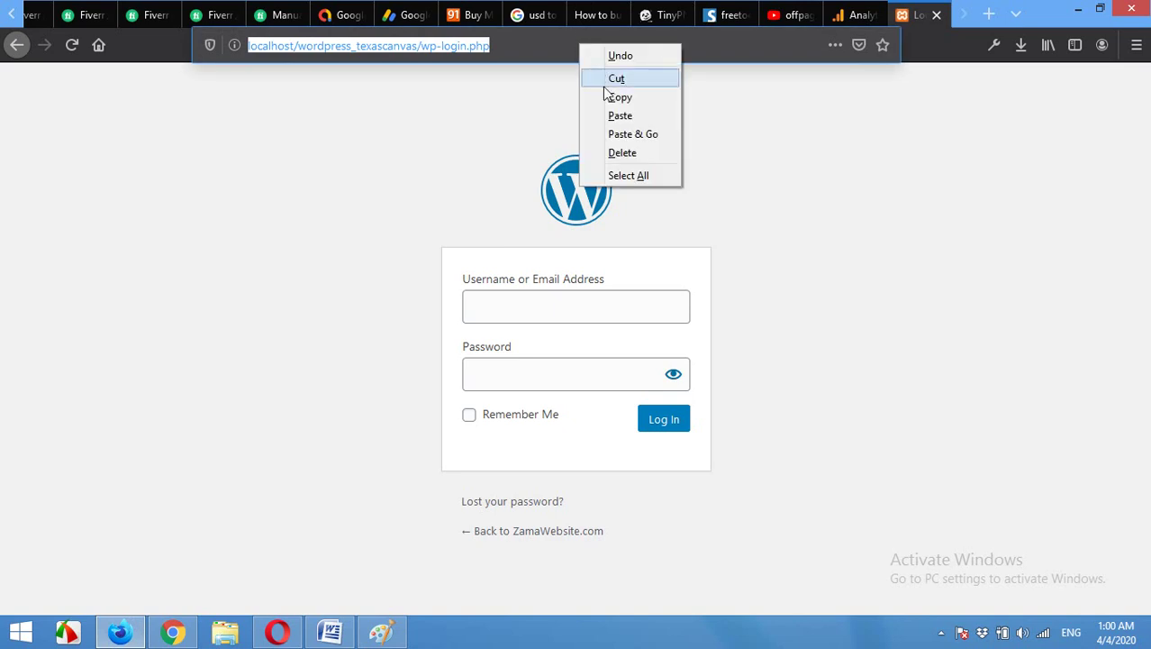
pyautogui.click(591, 125)
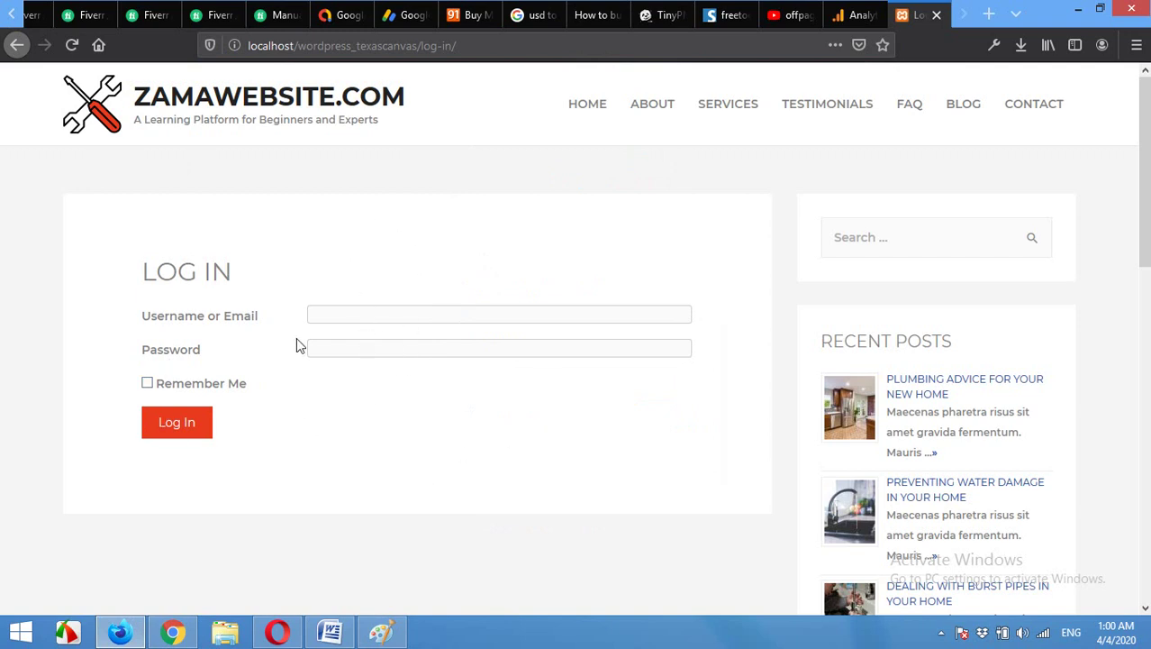
# - Copy the Register page's view link from Chrome, load it in Firefox and look through the registration form
pyautogui.click(176, 633)
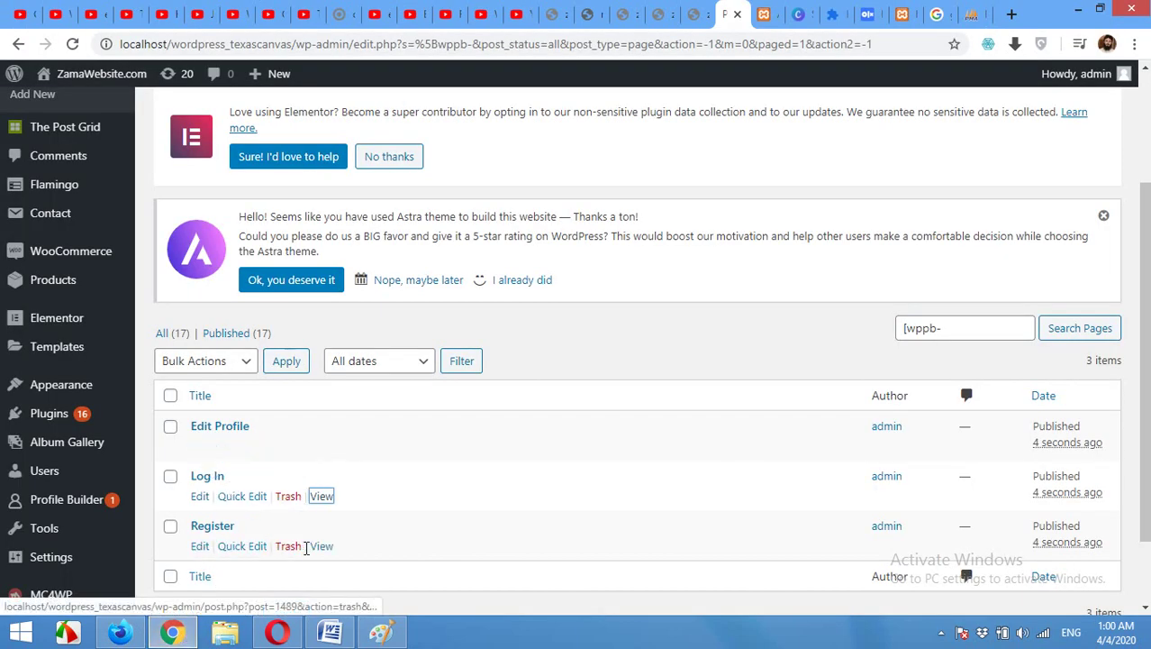
pyautogui.rightClick(324, 547)
pyautogui.click(386, 503)
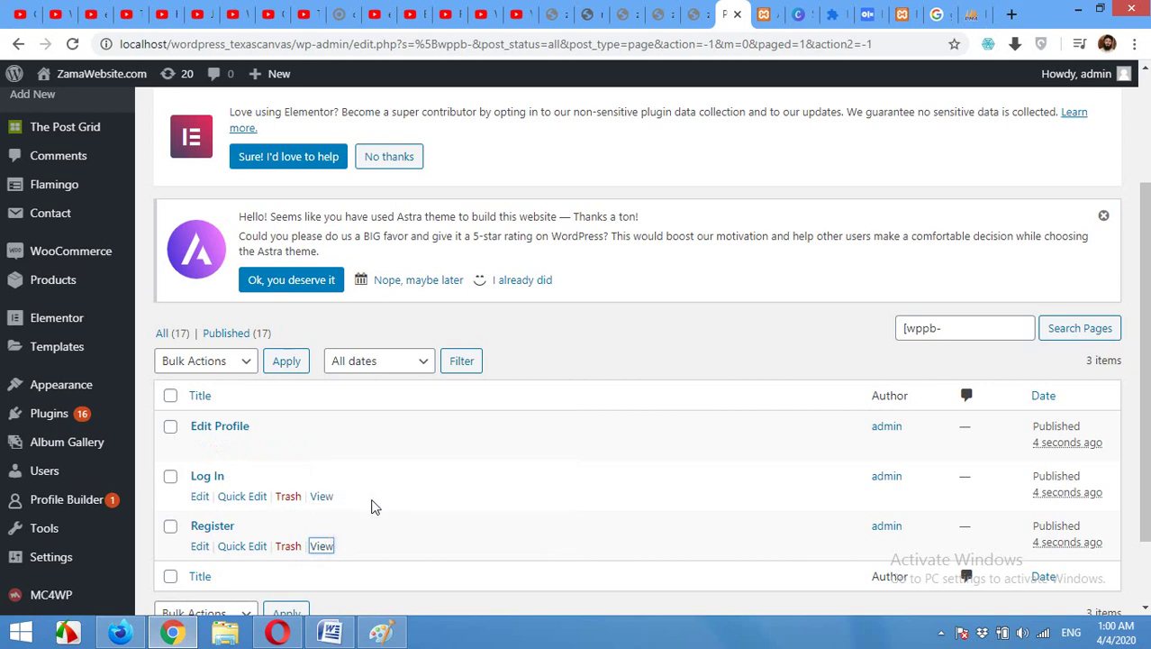
pyautogui.click(118, 633)
pyautogui.click(320, 45)
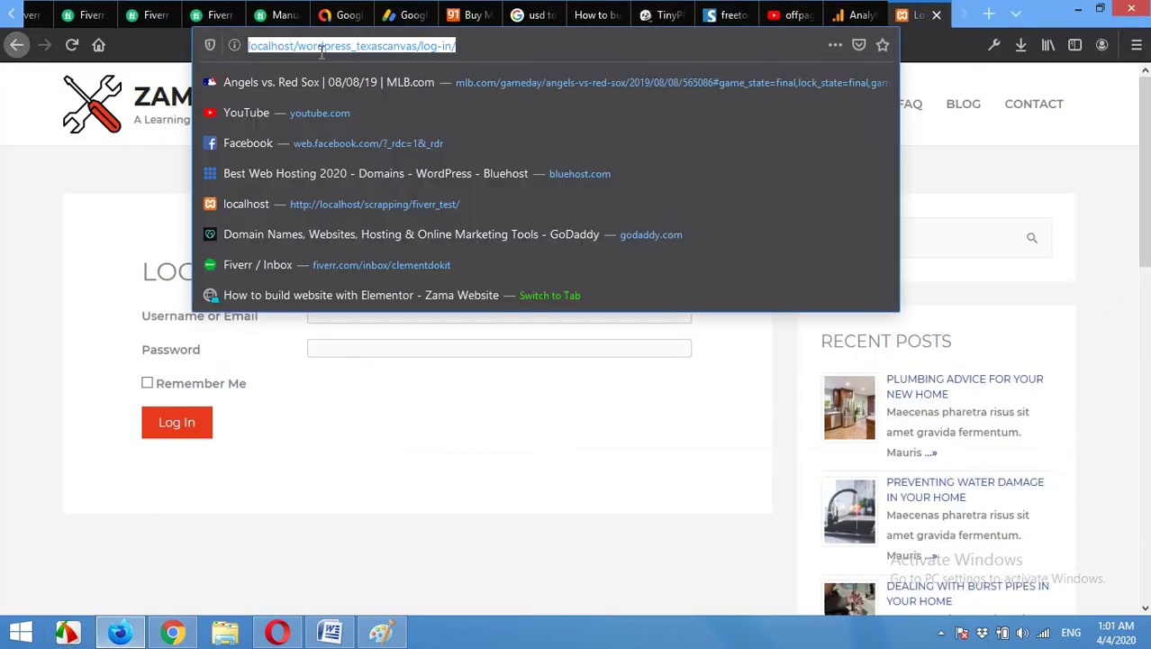
pyautogui.rightClick(321, 47)
pyautogui.click(371, 141)
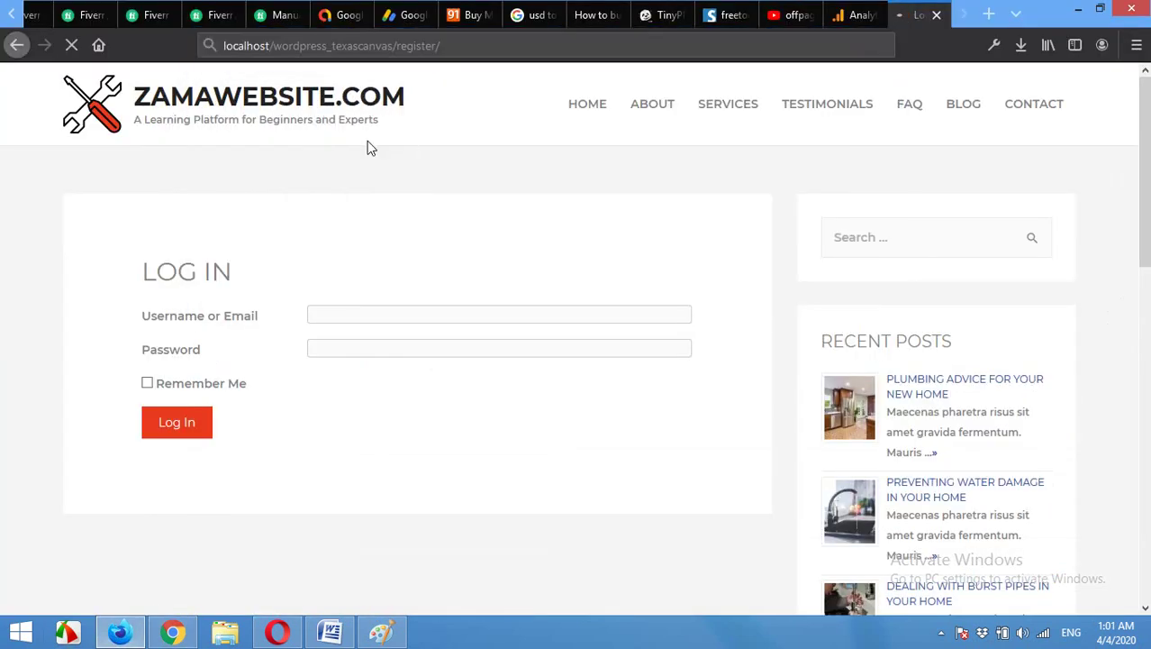
pyautogui.scroll(-6, 407, 298)
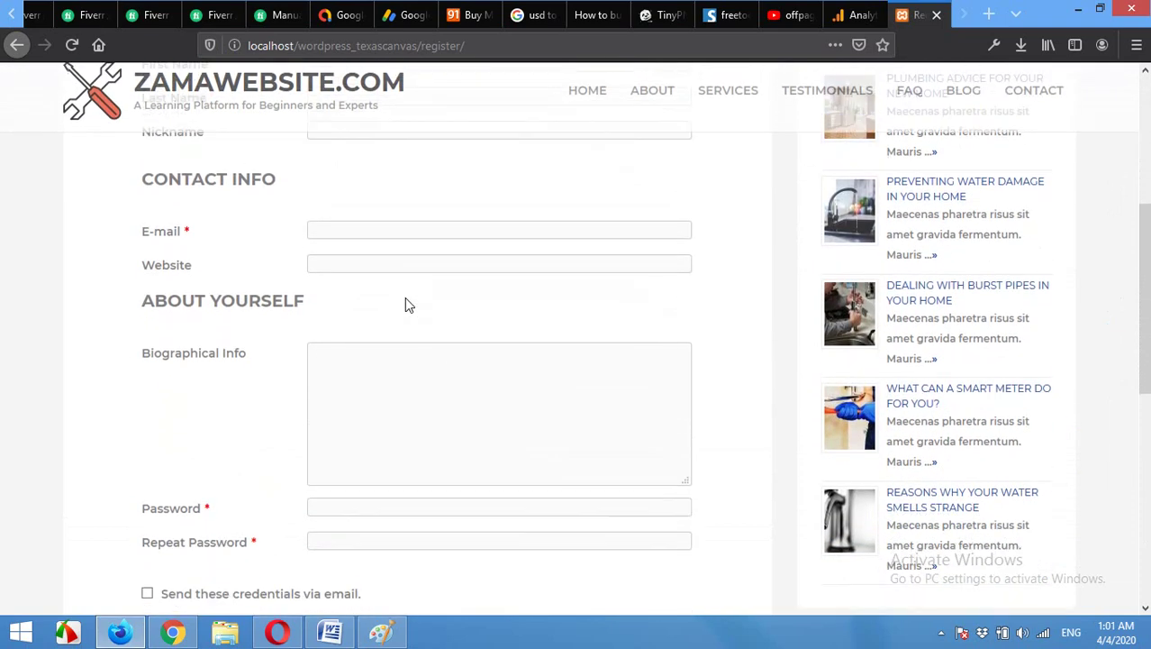
pyautogui.scroll(8, 489, 374)
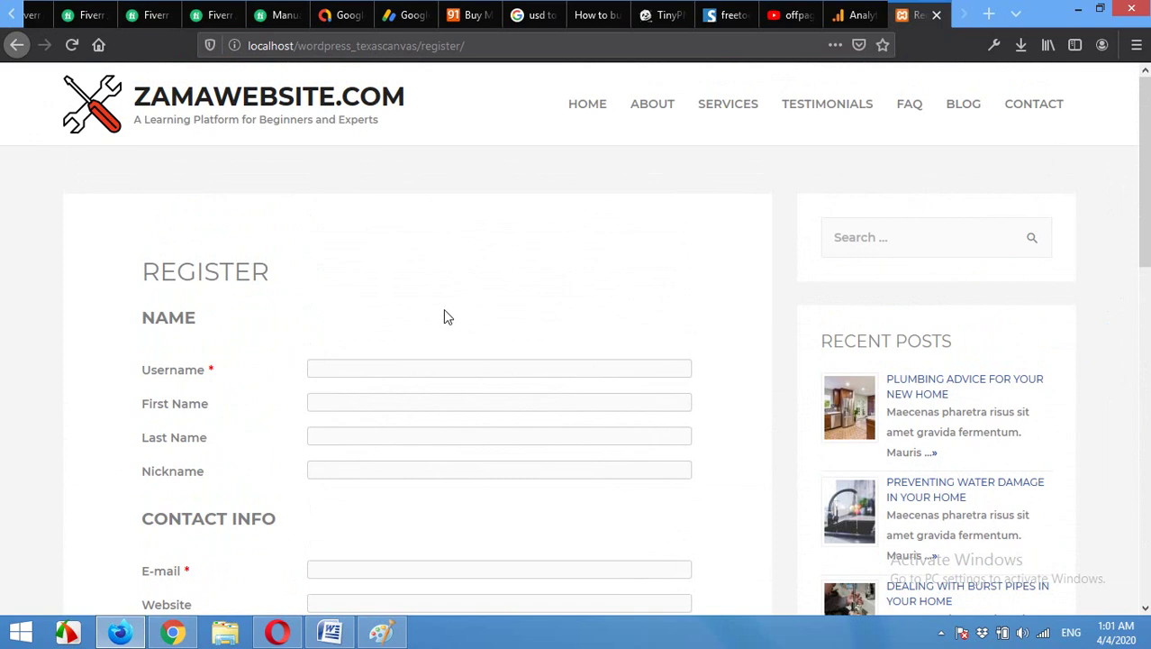
# - Copy the Edit Profile page's view link, load it in the Chrome tab showing the About page, and look through the profile form
pyautogui.click(172, 631)
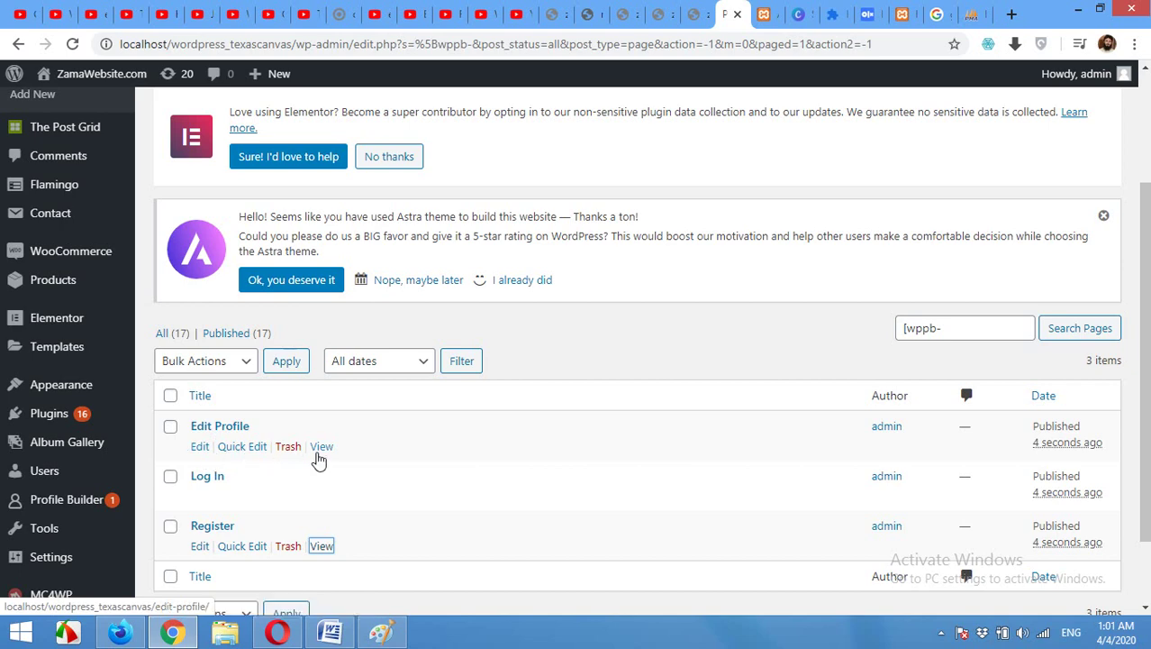
pyautogui.rightClick(320, 449)
pyautogui.click(362, 553)
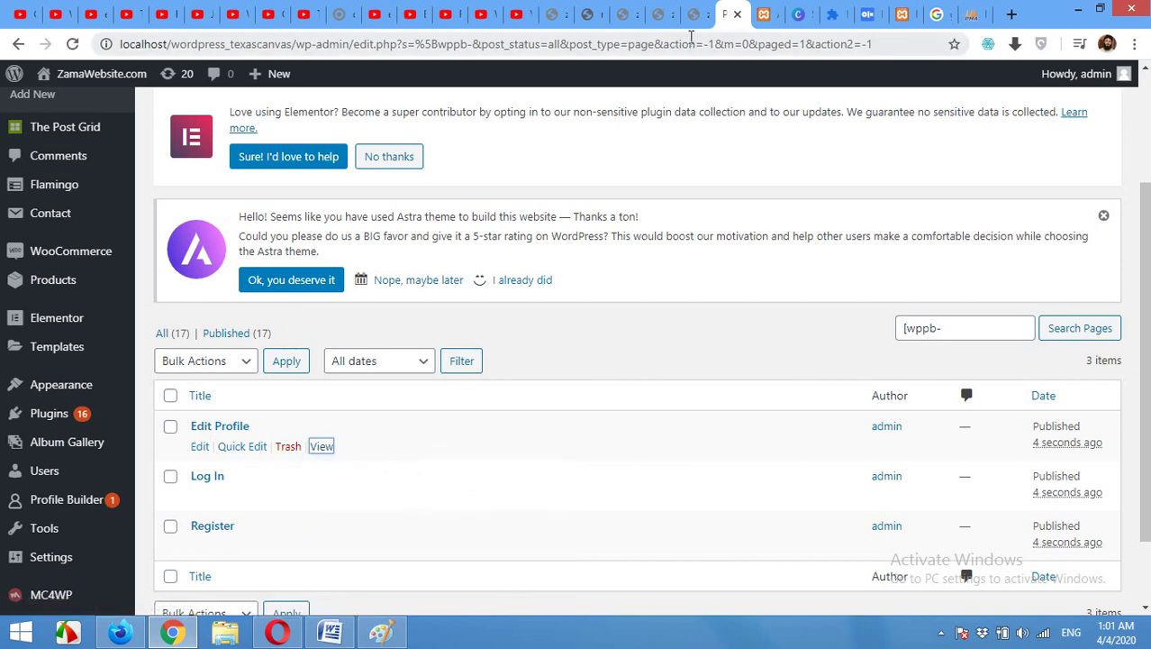
pyautogui.click(761, 15)
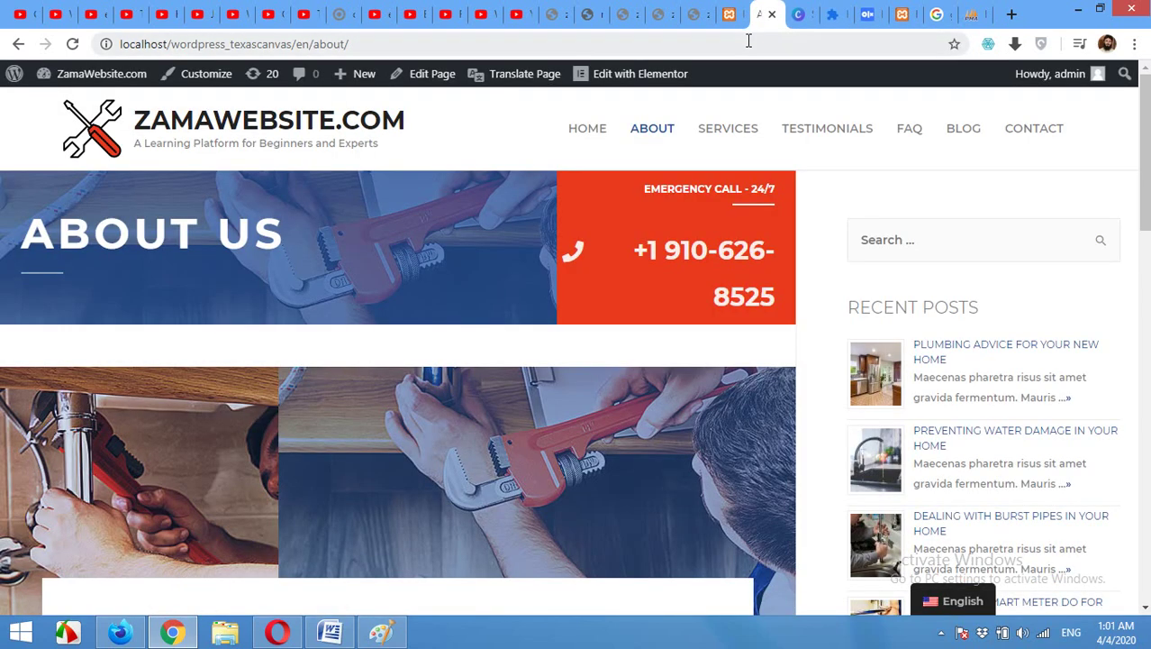
pyautogui.click(710, 39)
pyautogui.rightClick(612, 43)
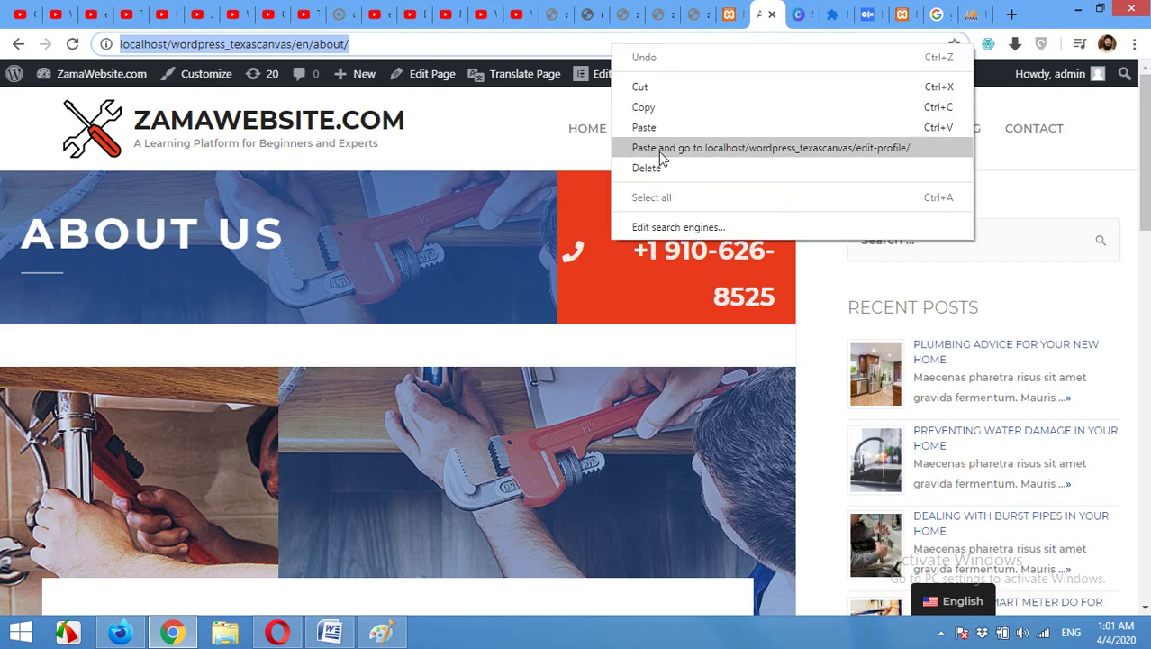
pyautogui.click(660, 149)
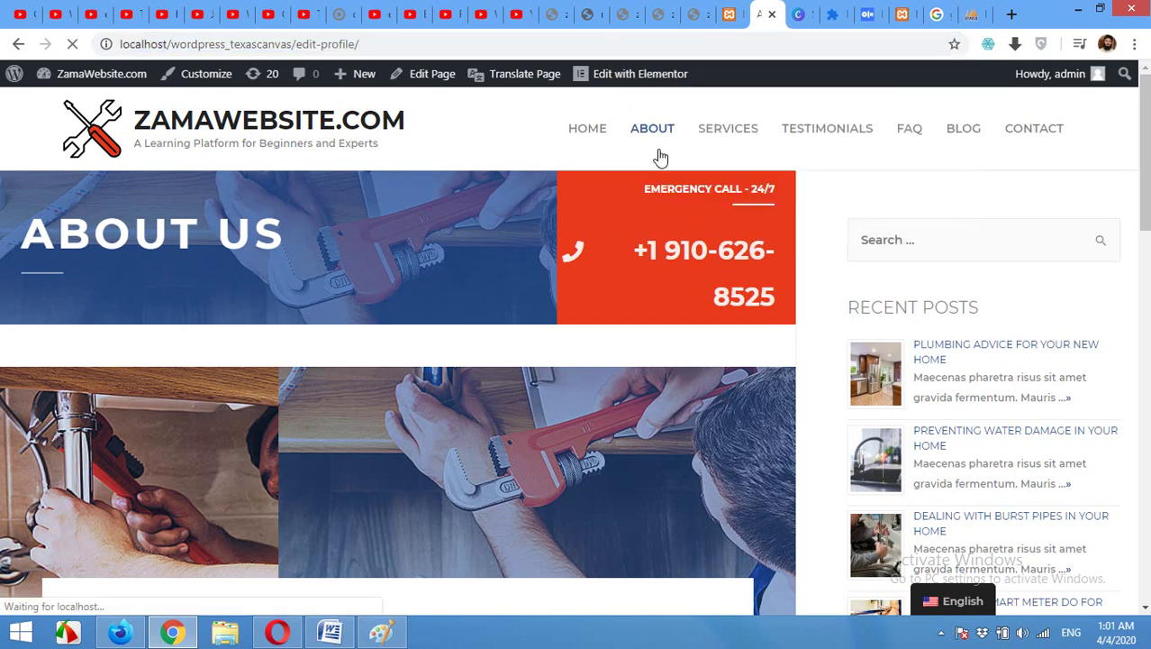
pyautogui.scroll(-6, 579, 339)
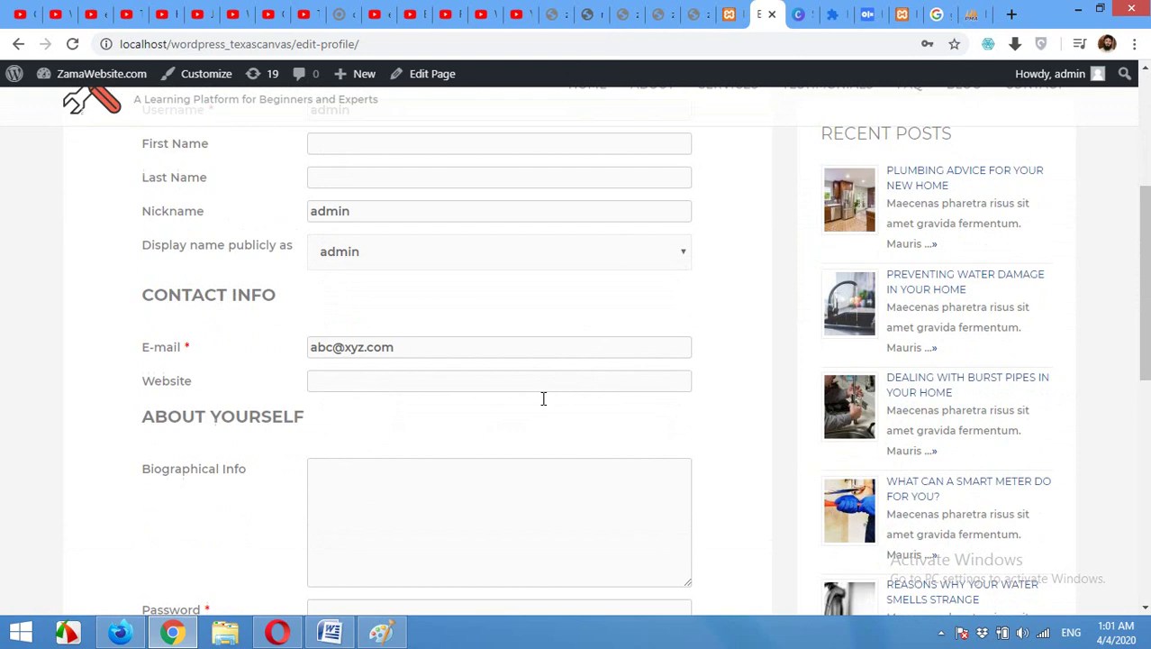
pyautogui.scroll(2, 543, 404)
pyautogui.scroll(4, 537, 401)
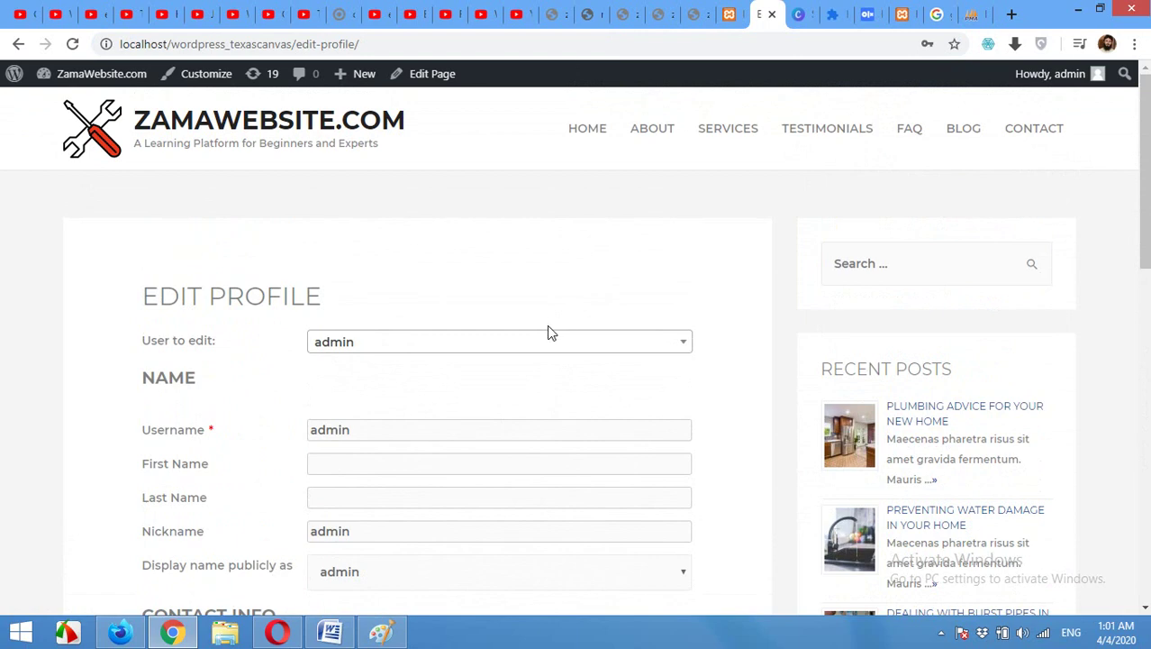
# - Open the Log In page for editing in a separate browser tab and switch it to the Elementor editor
pyautogui.click(727, 24)
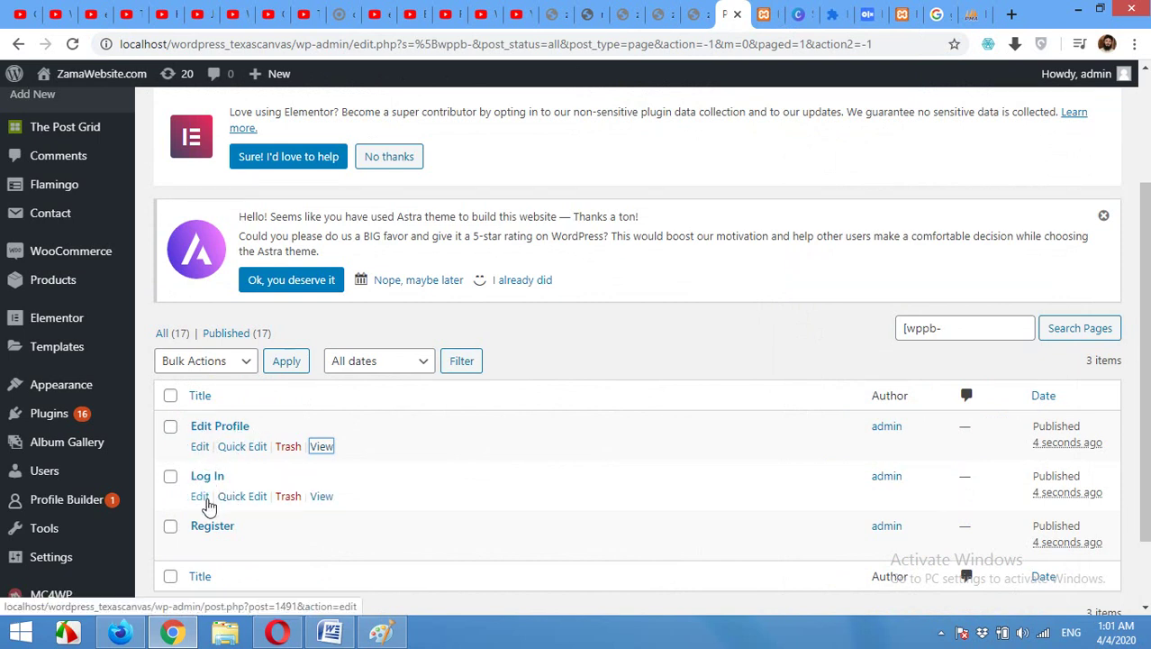
pyautogui.rightClick(199, 498)
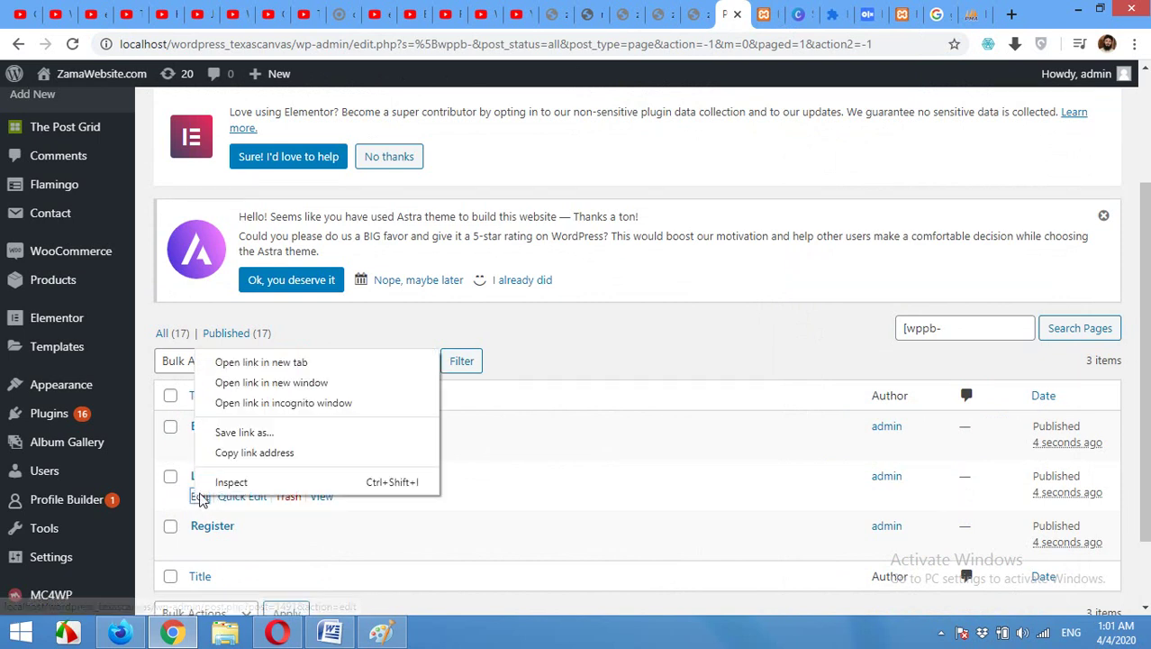
pyautogui.click(252, 362)
pyautogui.click(732, 17)
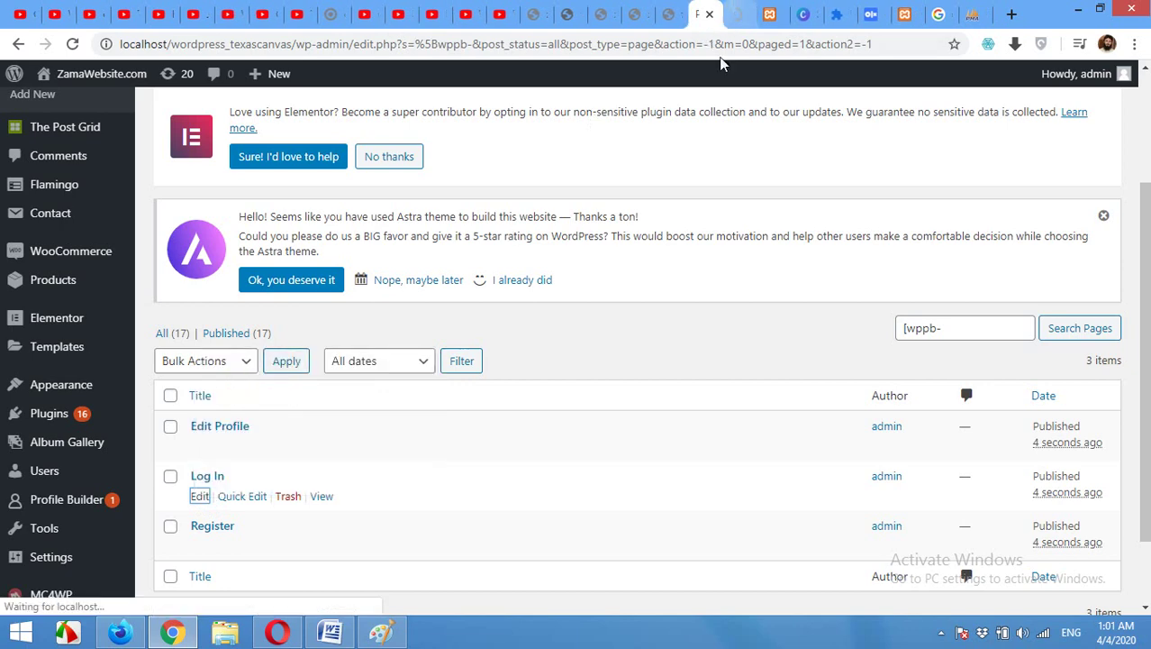
pyautogui.click(703, 15)
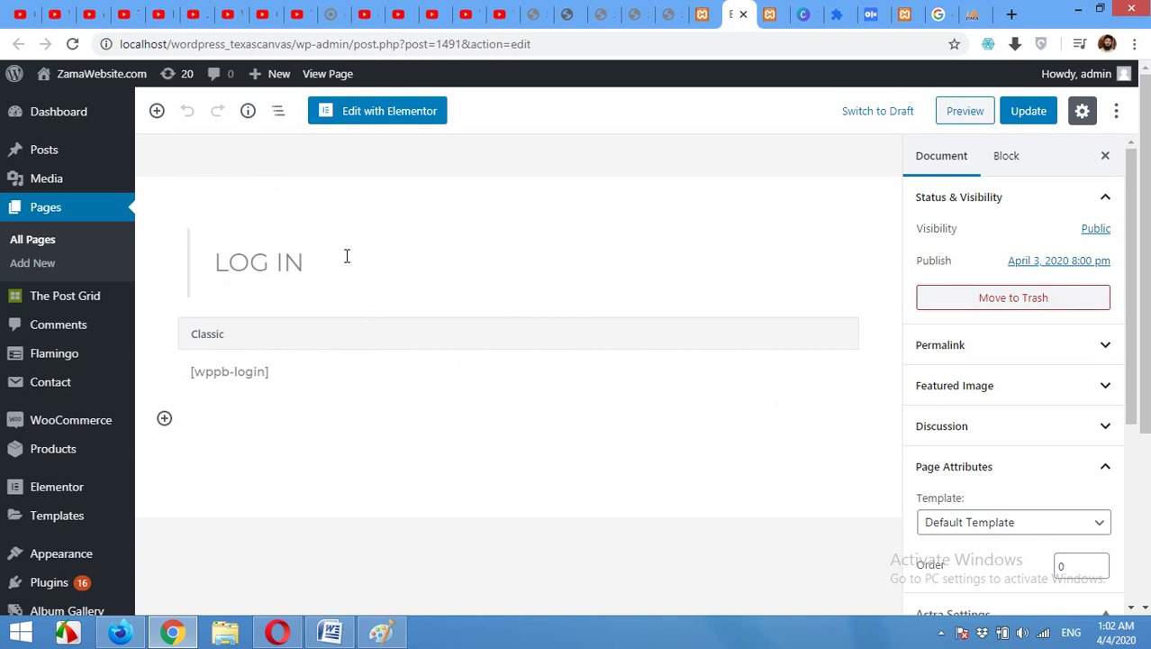
pyautogui.click(380, 120)
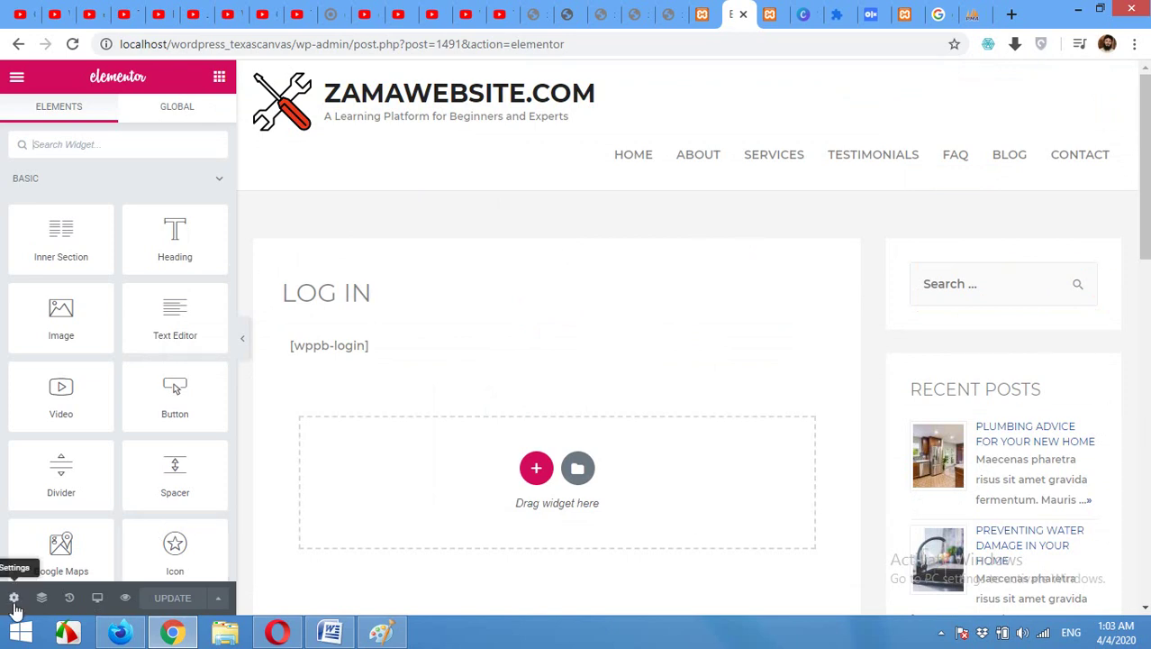
# - Set the Log In page's layout to Elementor Canvas
pyautogui.click(14, 599)
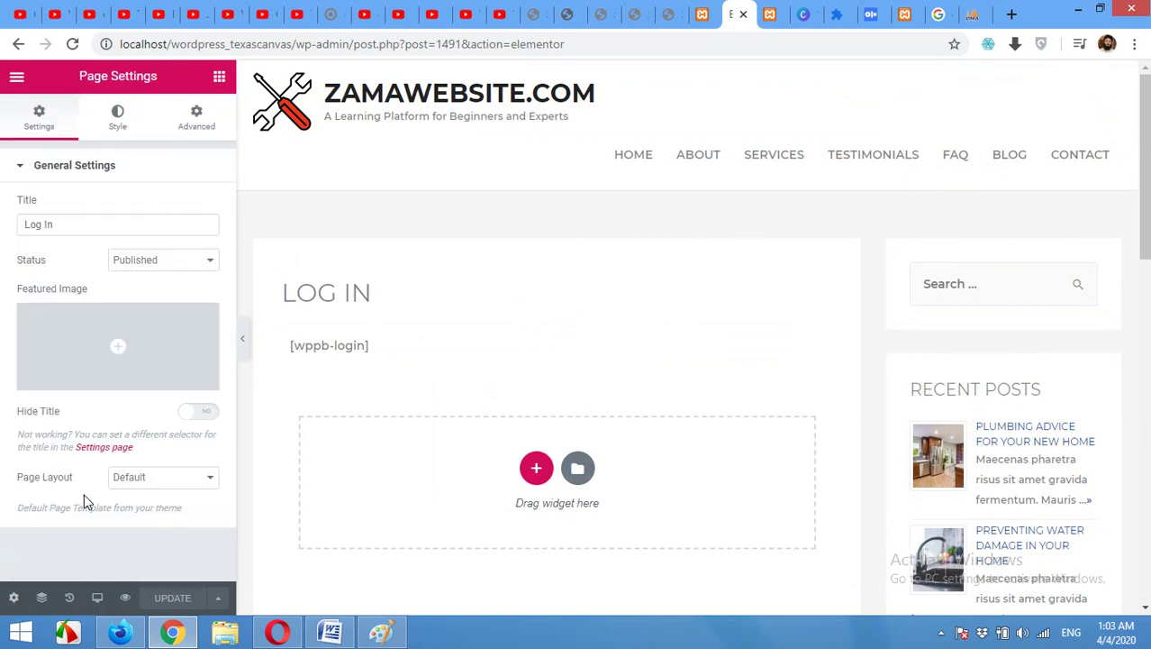
pyautogui.click(132, 478)
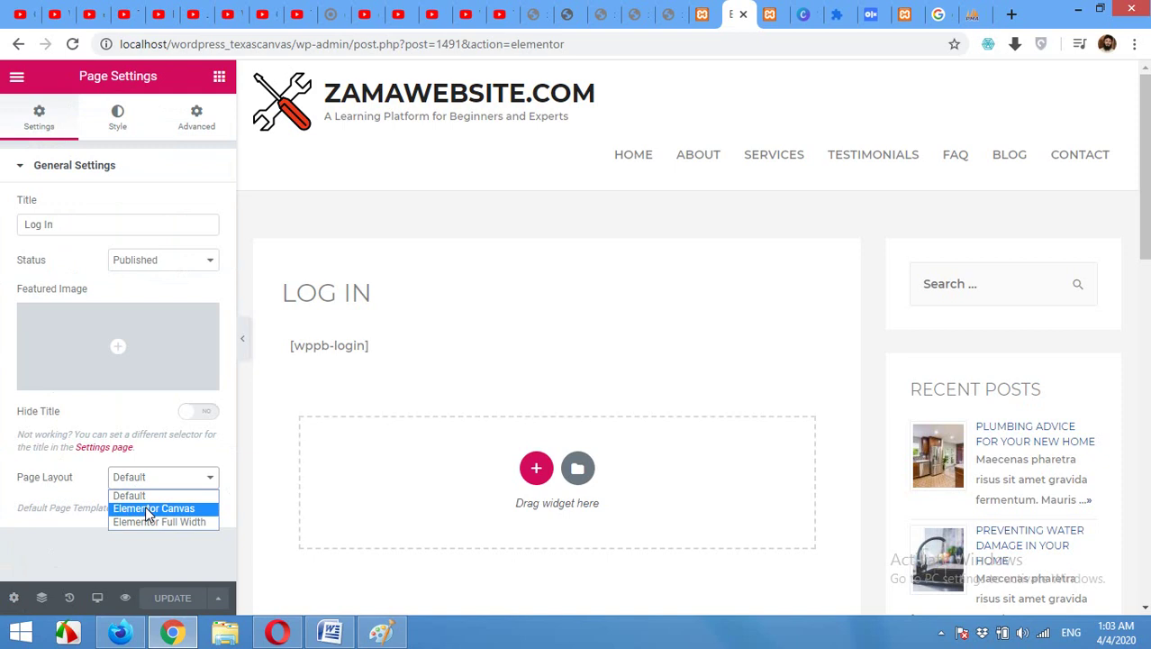
pyautogui.click(149, 512)
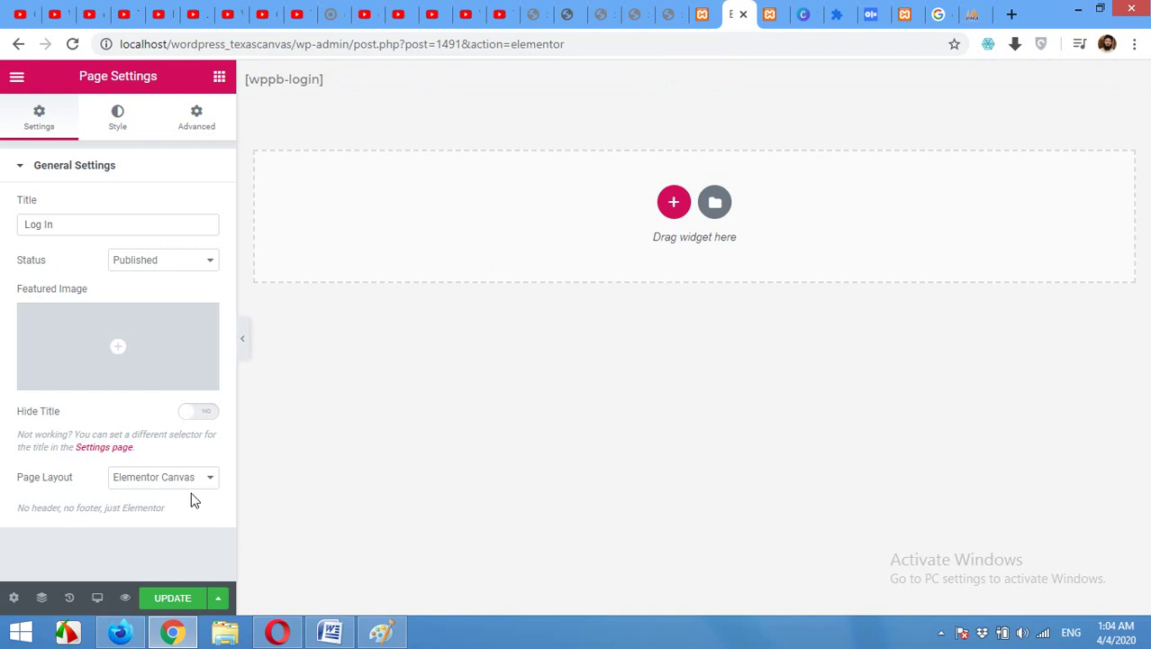
# - Try the Elementor Full Width layout on the Log In page and return it to Elementor Canvas
pyautogui.click(173, 479)
pyautogui.click(170, 520)
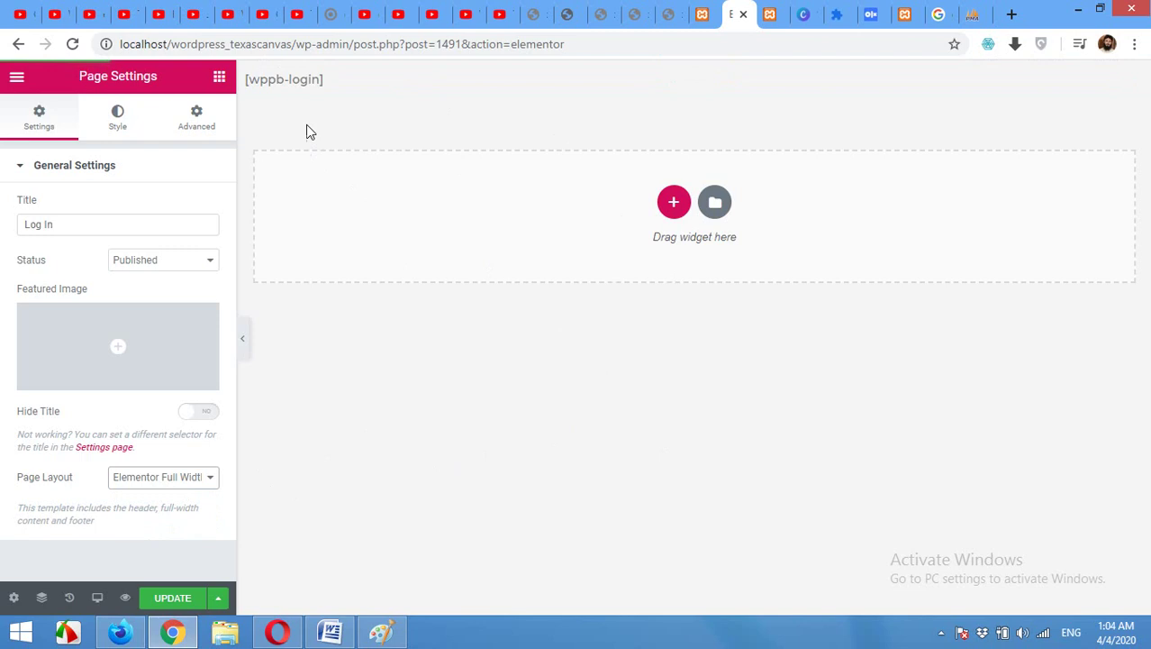
pyautogui.click(157, 479)
pyautogui.click(150, 507)
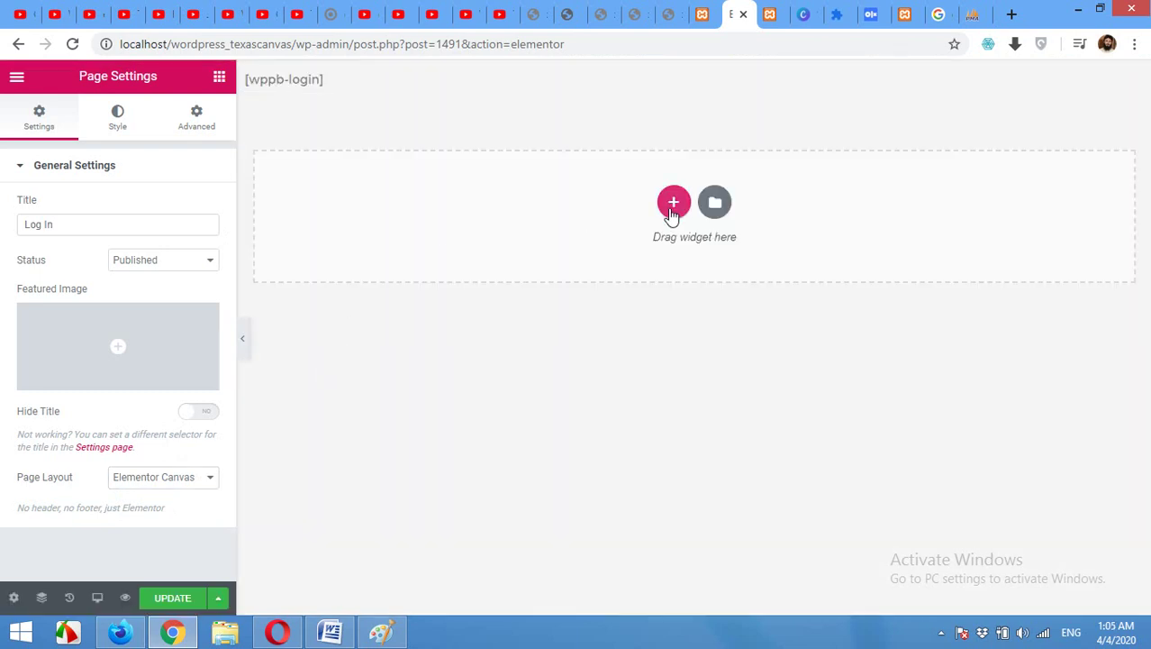
pyautogui.click(673, 205)
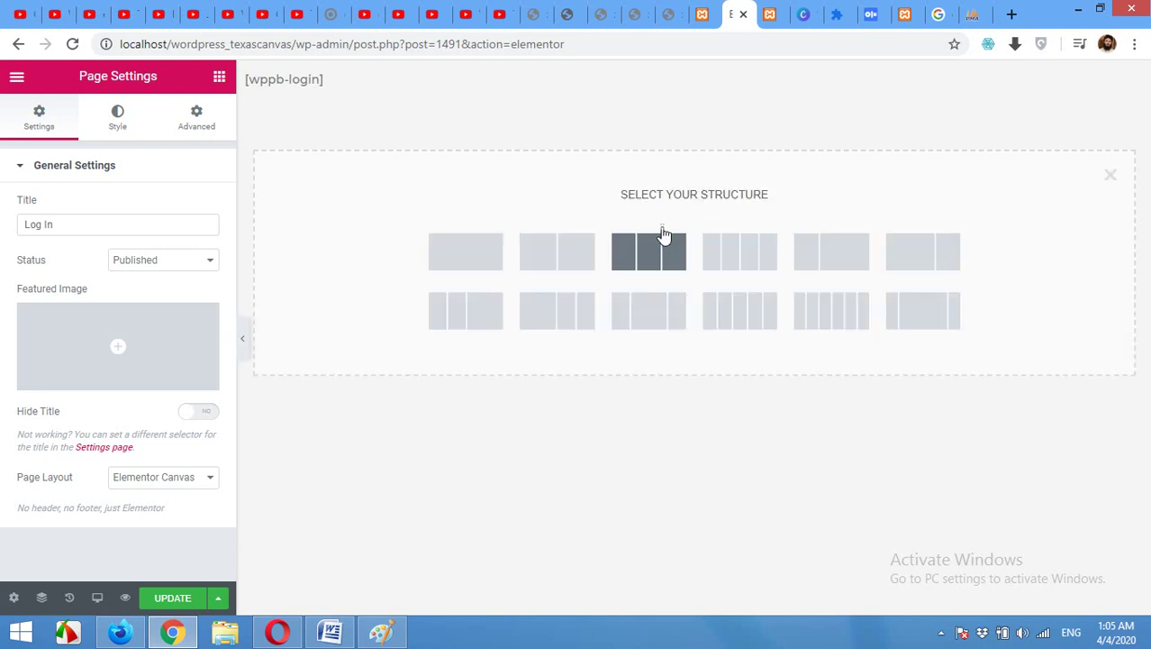
pyautogui.click(460, 262)
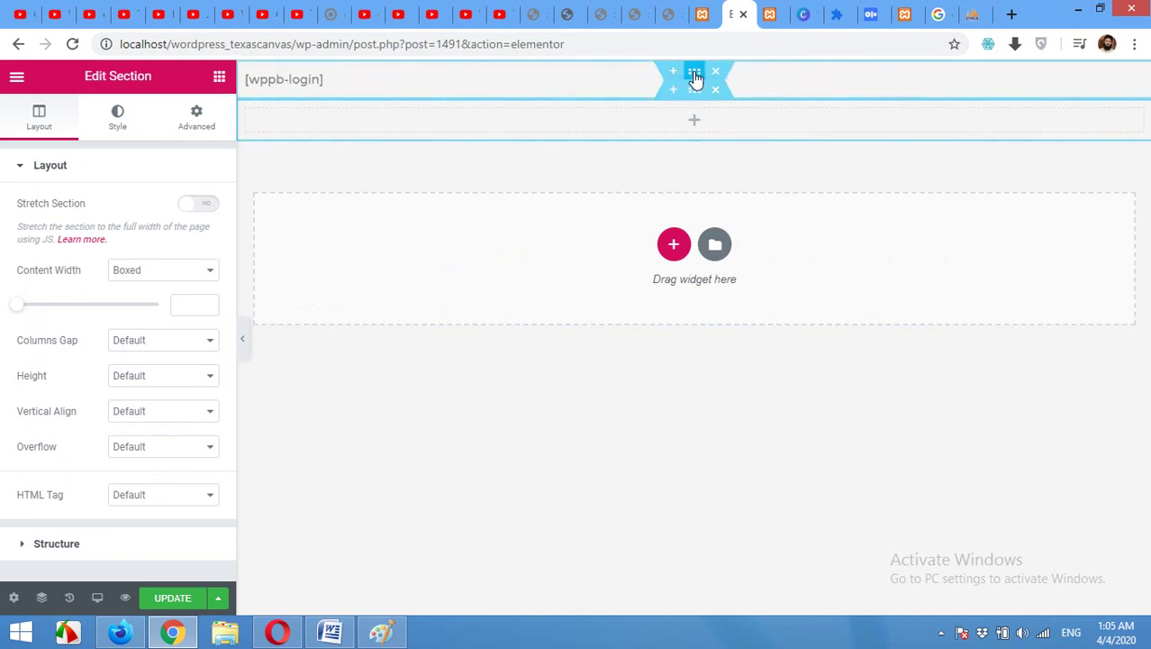
pyautogui.moveTo(693, 73); pyautogui.dragTo(690, 123)
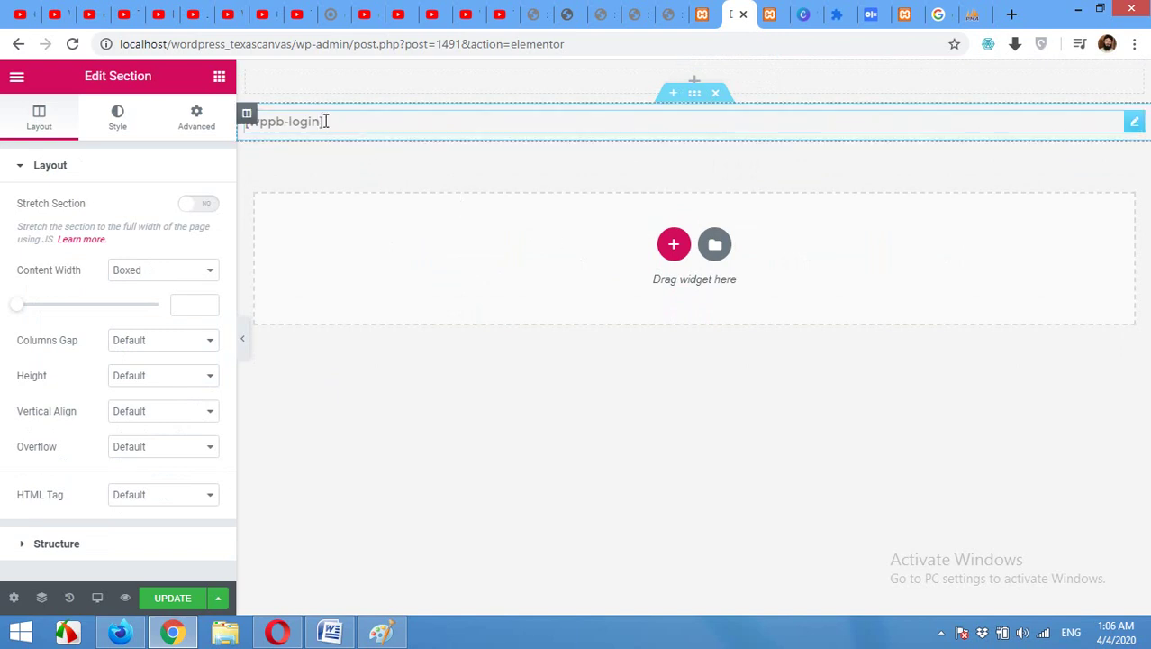
pyautogui.moveTo(1134, 121); pyautogui.dragTo(717, 113)
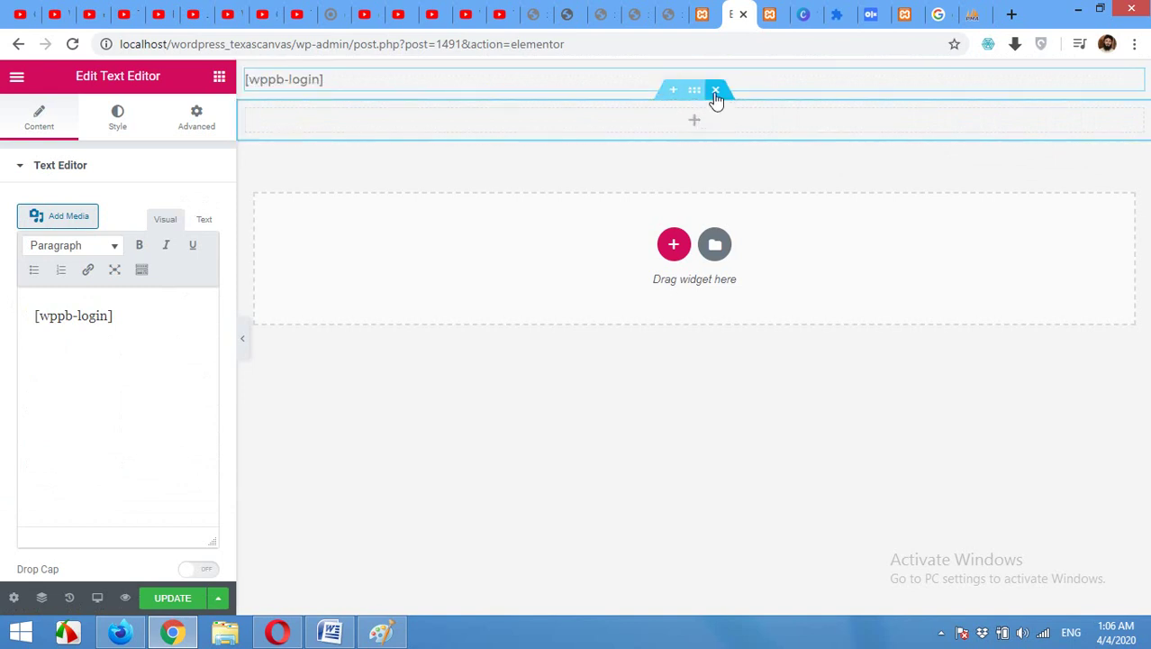
pyautogui.click(717, 94)
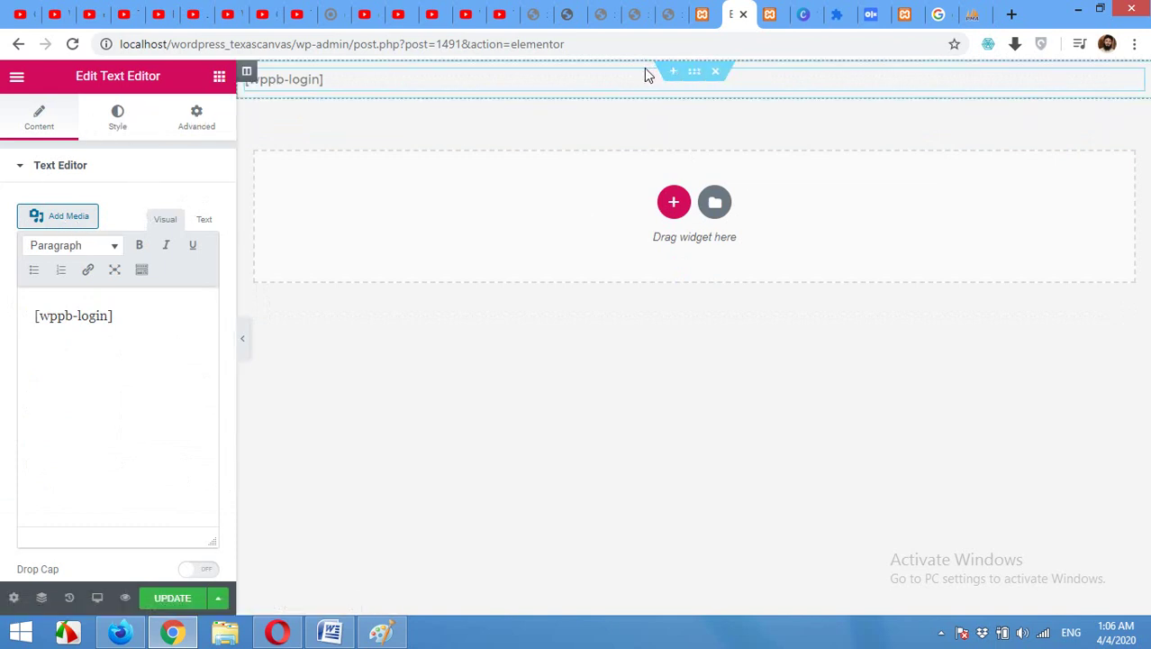
pyautogui.click(286, 170)
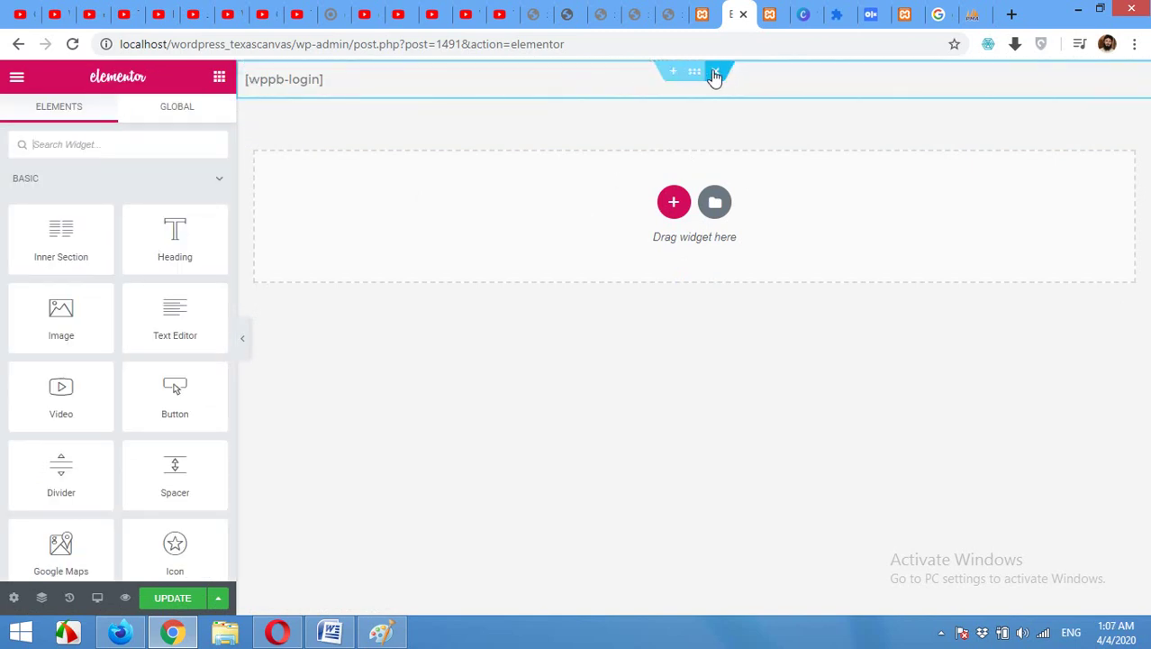
# - Set the [wppb-login] section's vertical alignment to Middle and its content width to Full Width
pyautogui.click(695, 74)
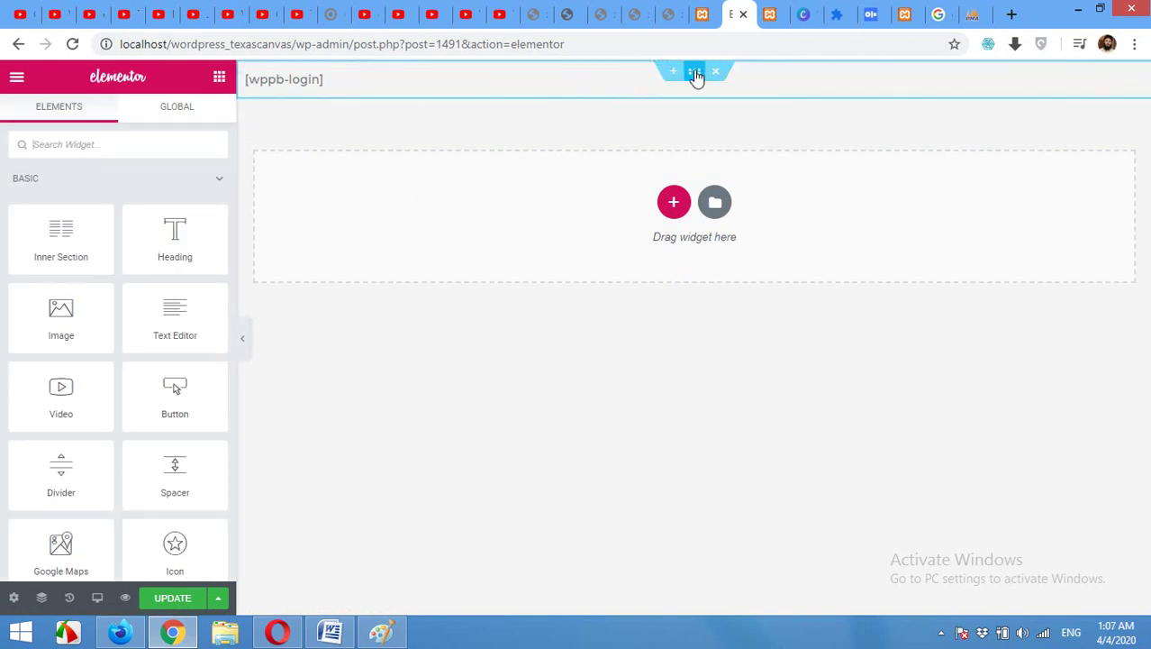
pyautogui.click(696, 73)
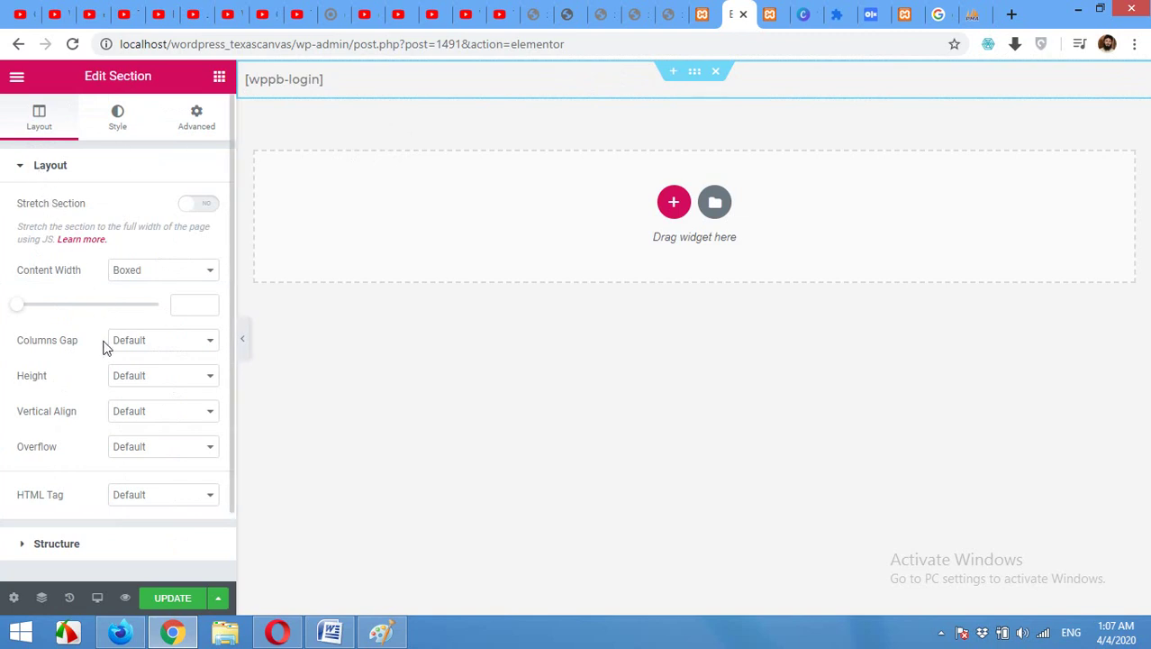
pyautogui.click(141, 411)
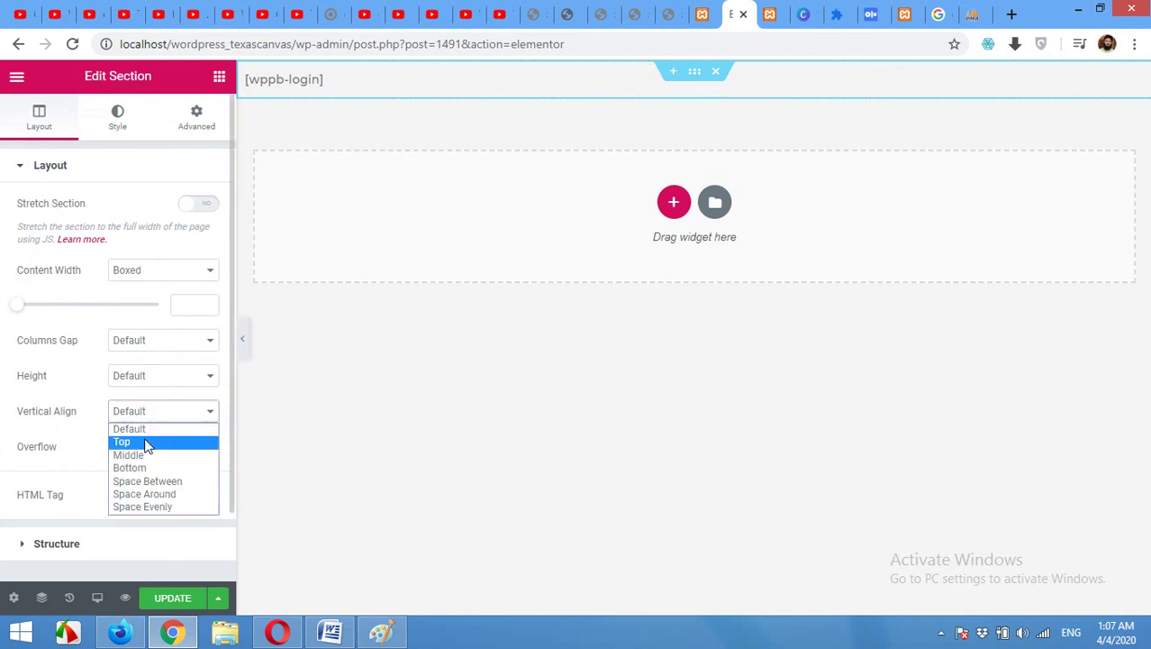
pyautogui.click(145, 460)
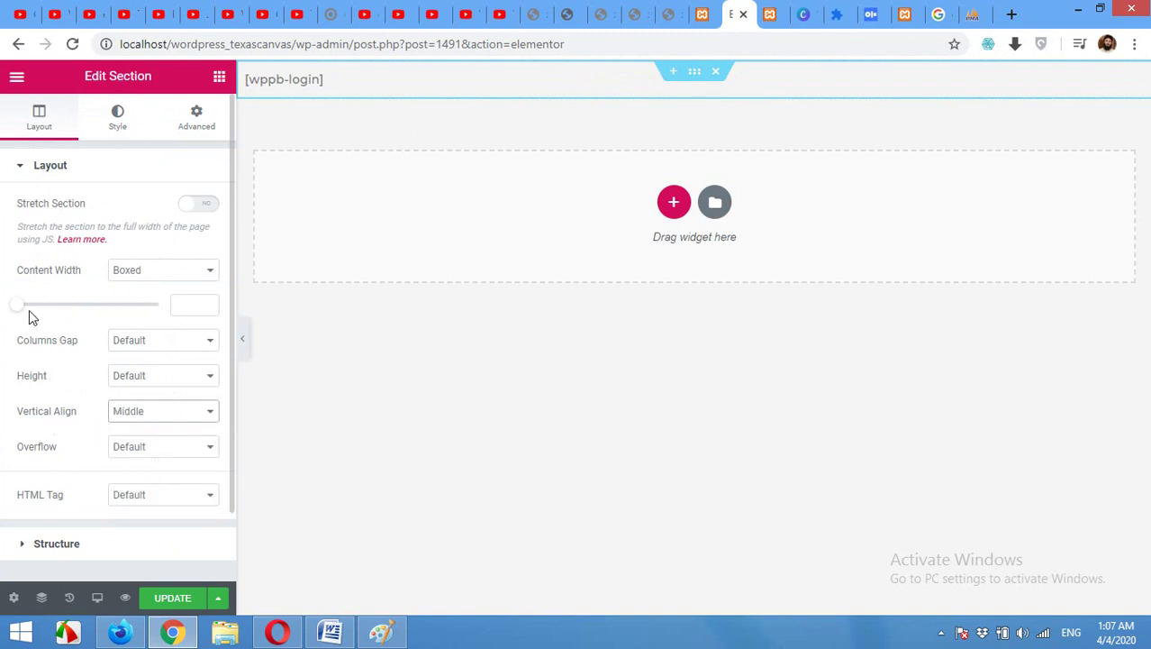
pyautogui.click(148, 273)
pyautogui.click(150, 294)
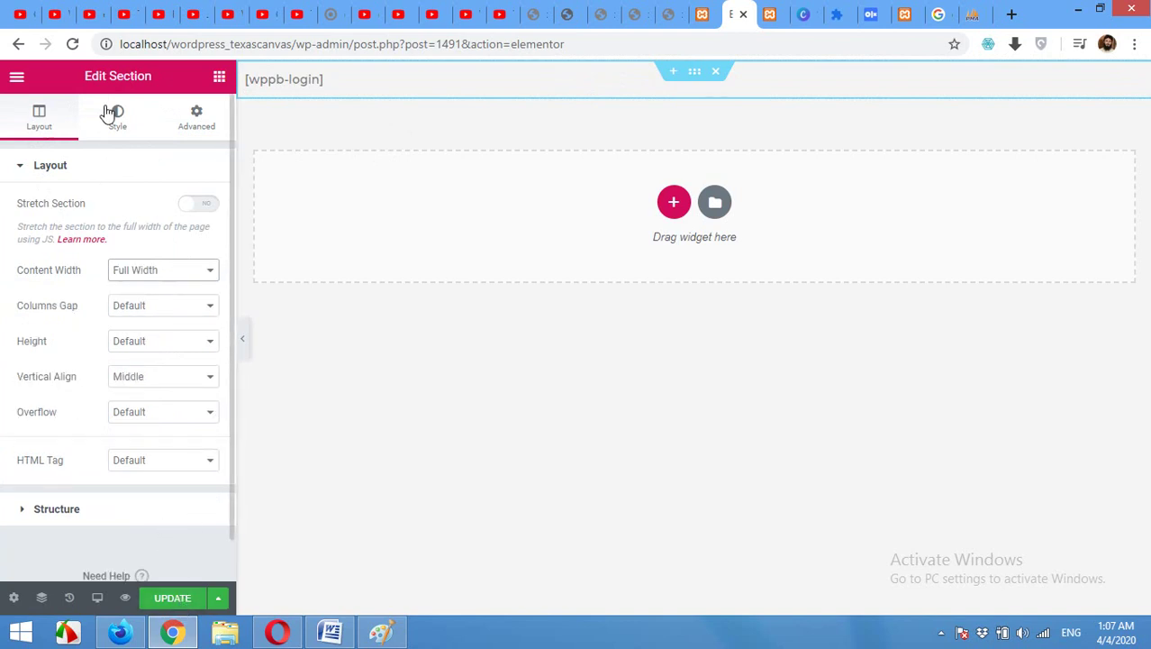
# - Add an Image widget with the small wrench-and-screwdriver logo from the media library above the [wppb-login] text, and update the page
pyautogui.click(219, 78)
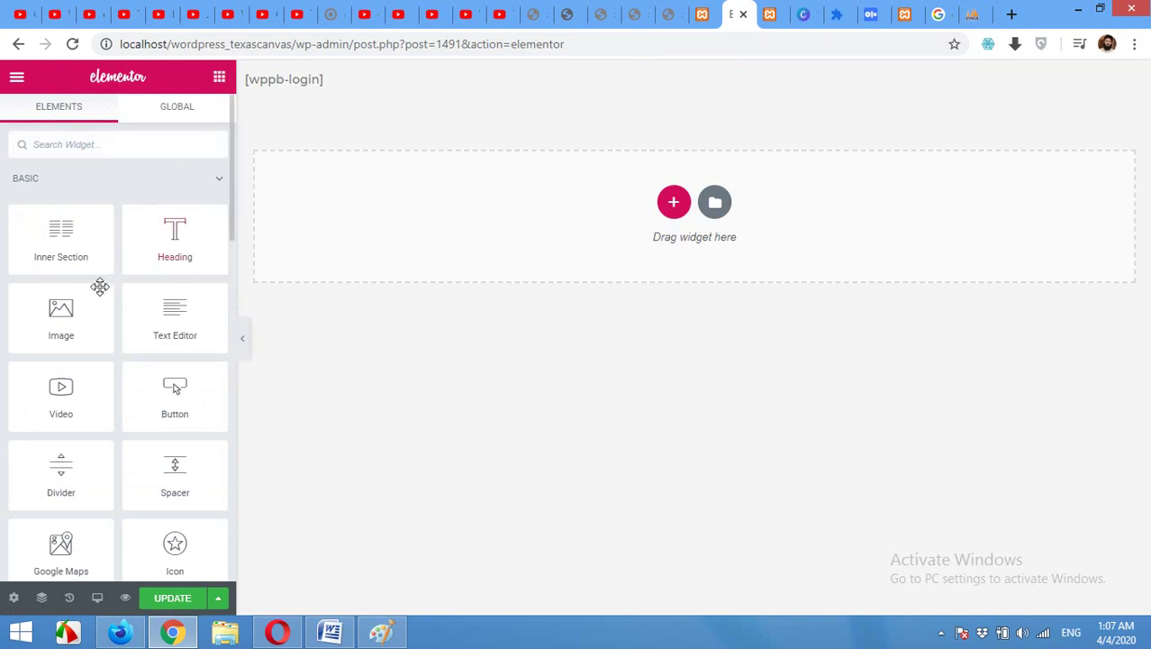
pyautogui.moveTo(71, 326); pyautogui.dragTo(364, 78)
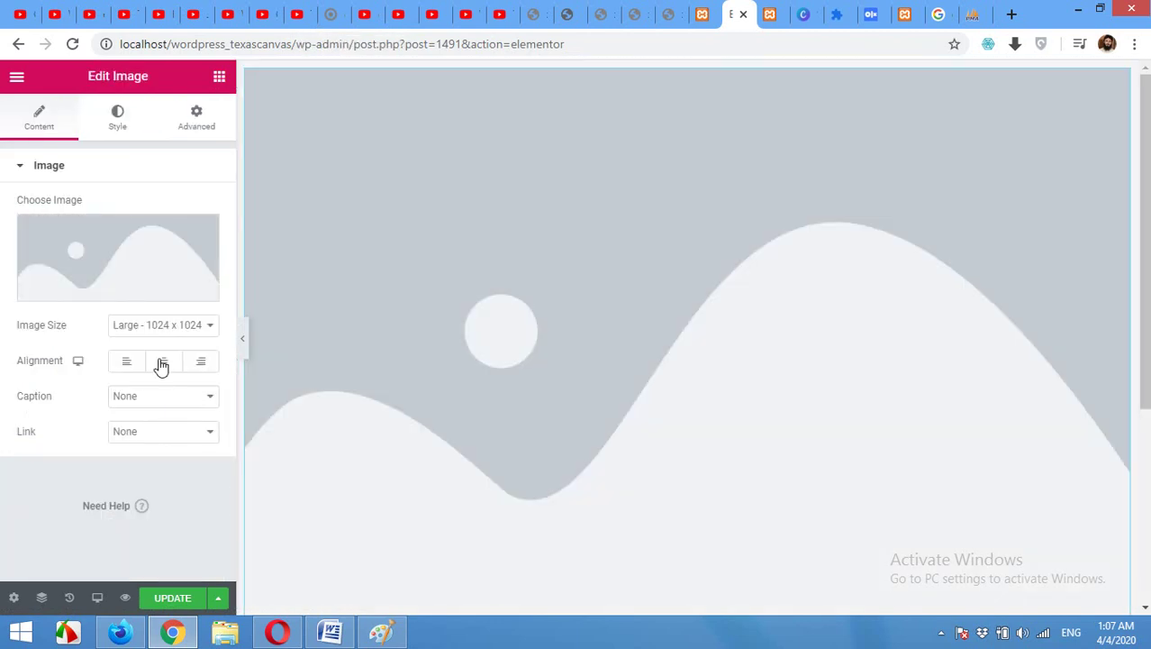
pyautogui.click(131, 251)
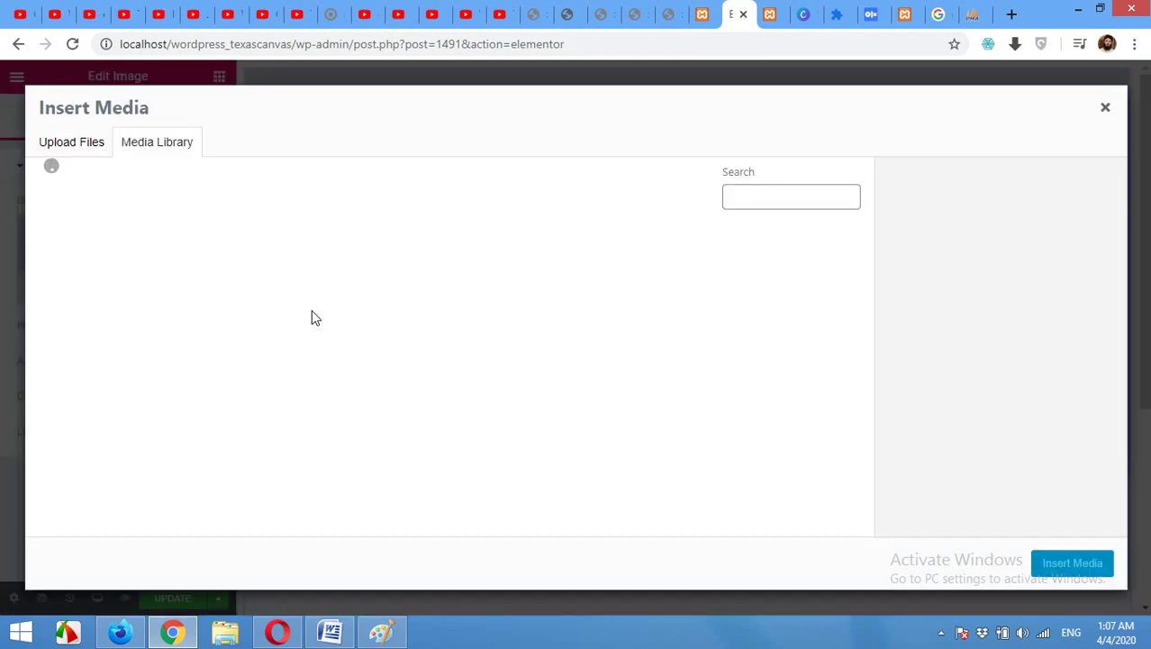
pyautogui.click(555, 299)
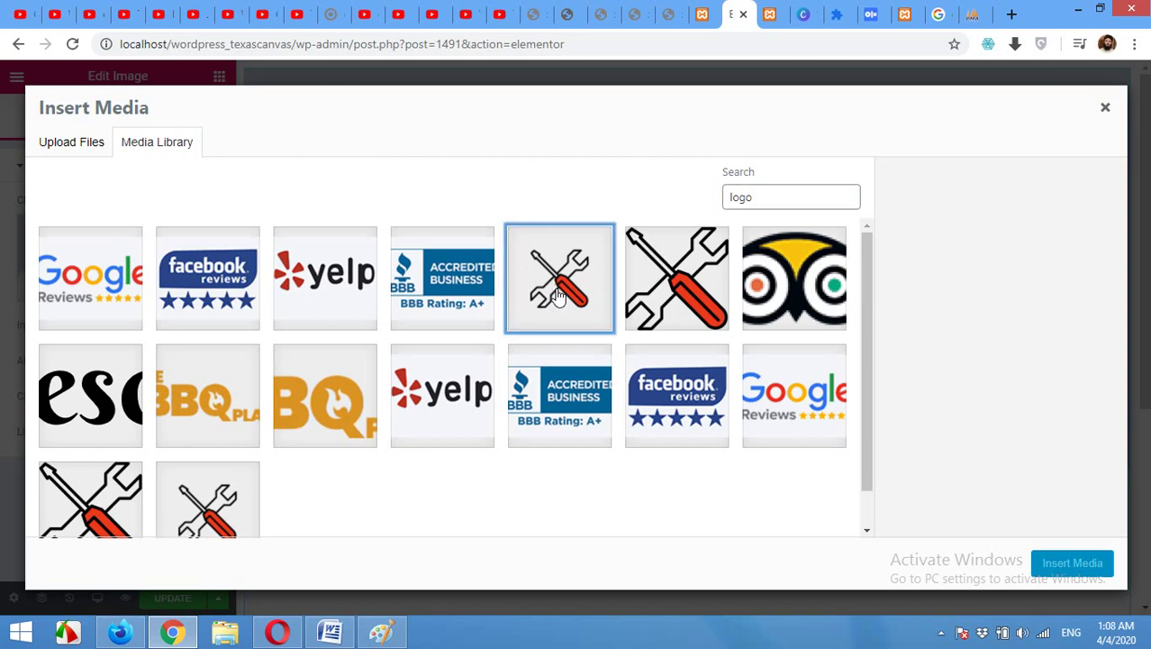
pyautogui.click(1060, 564)
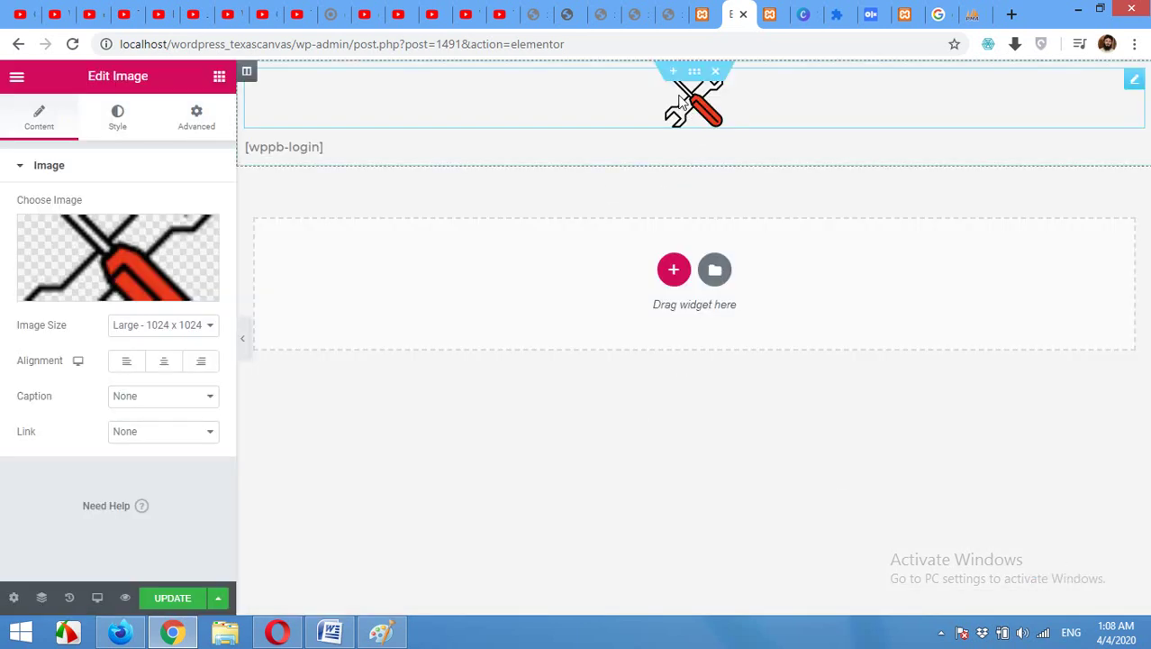
pyautogui.click(320, 146)
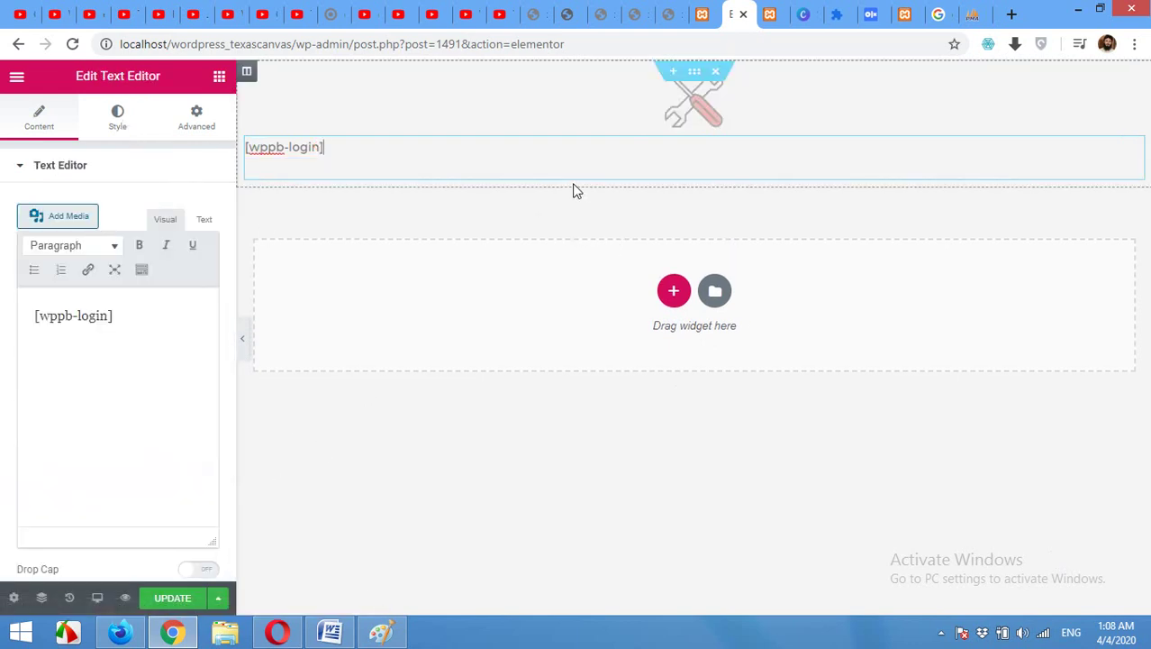
pyautogui.click(181, 599)
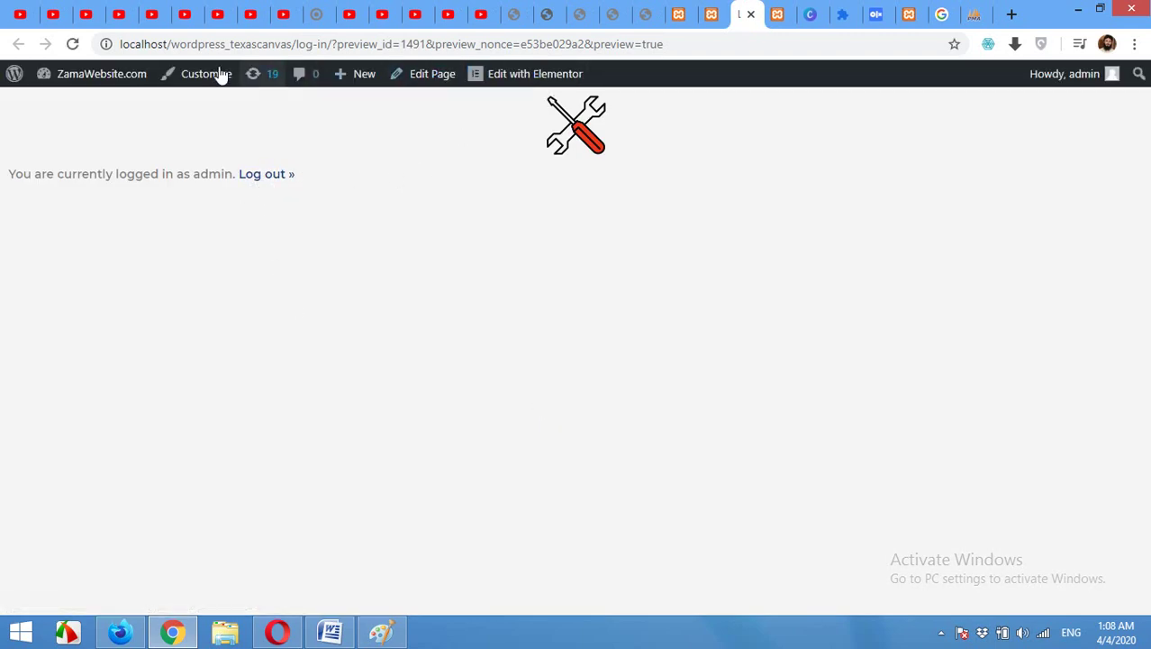
# - Close the Log In page preview and view the updated page logged out in Firefox
pyautogui.click(752, 14)
pyautogui.click(120, 632)
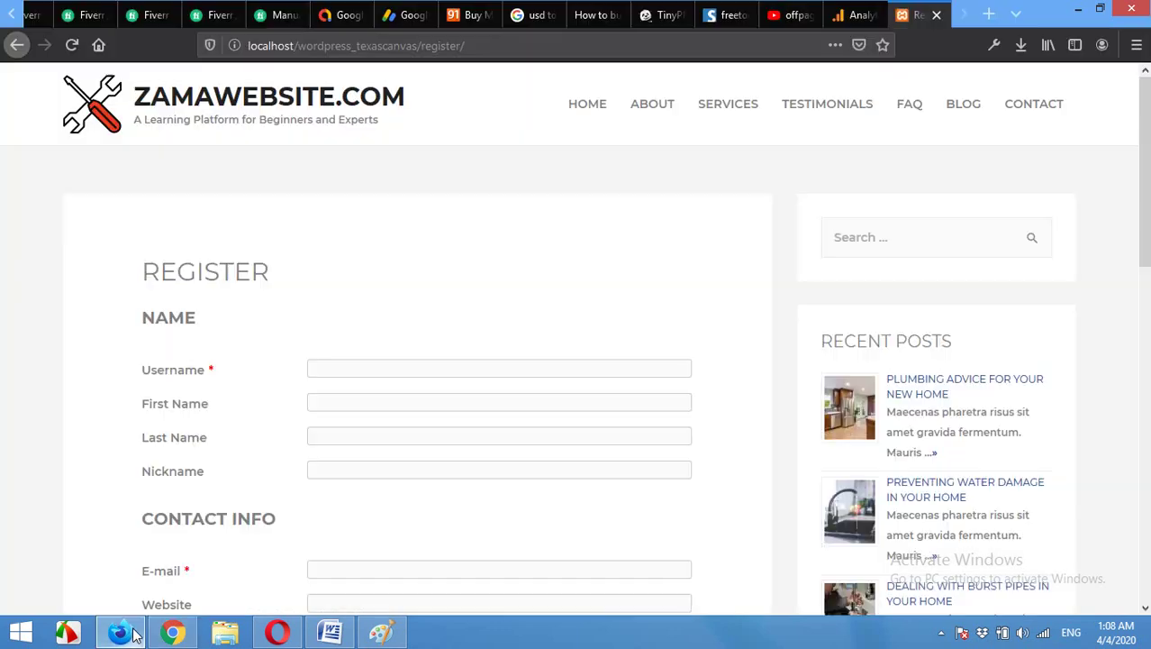
pyautogui.doubleClick(434, 45)
pyautogui.click(17, 45)
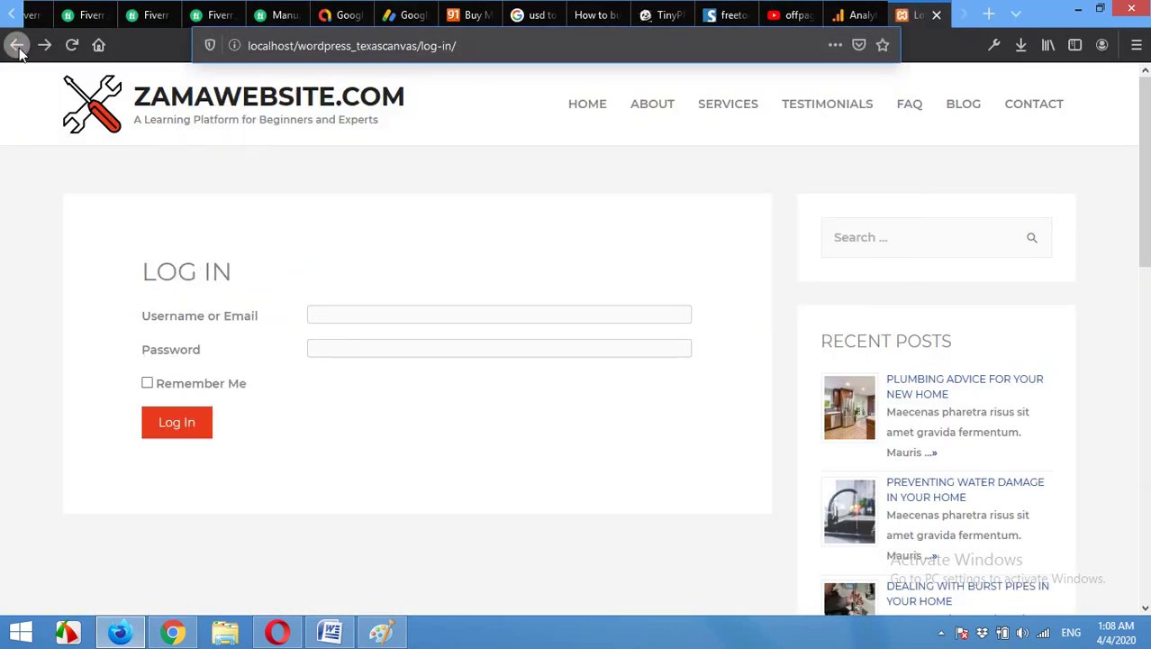
pyautogui.click(17, 46)
pyautogui.click(45, 45)
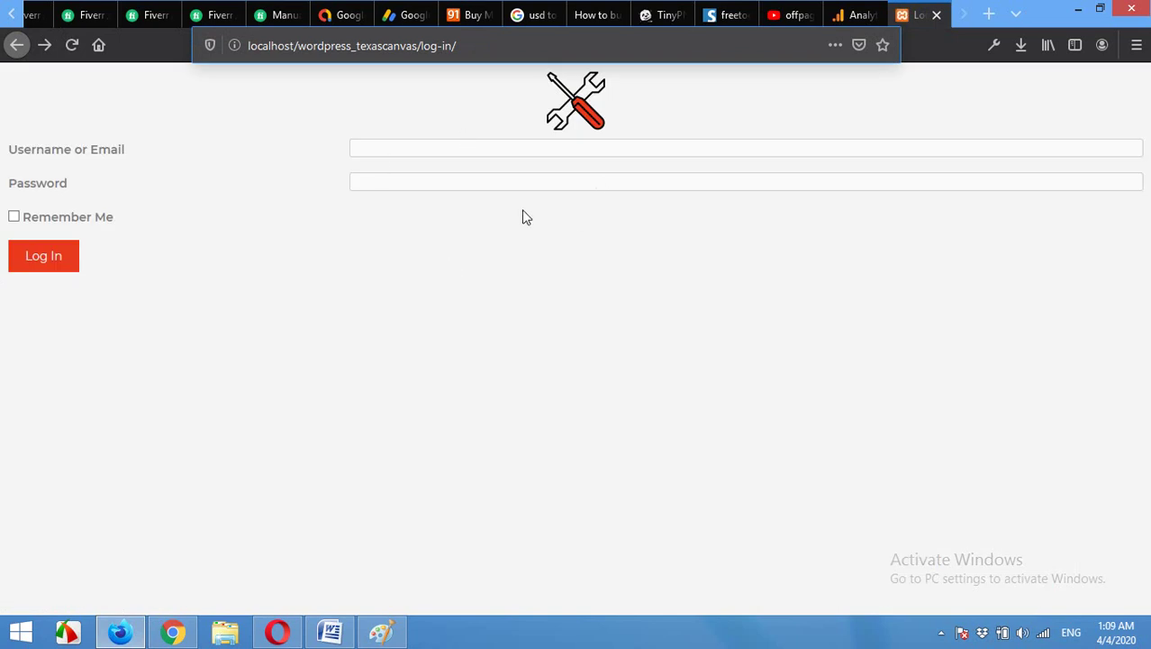
pyautogui.click(549, 296)
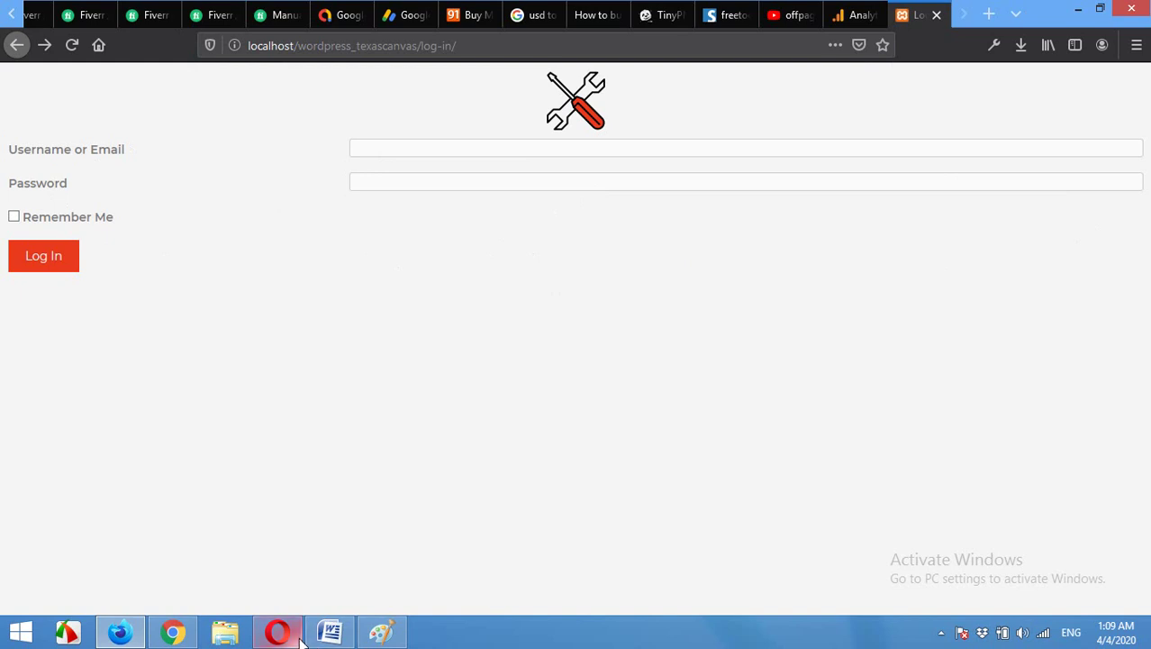
# - In Elementor in Chrome, add an Inner Section between the logo and the [wppb-login] text and duplicate a column to make three
pyautogui.click(173, 633)
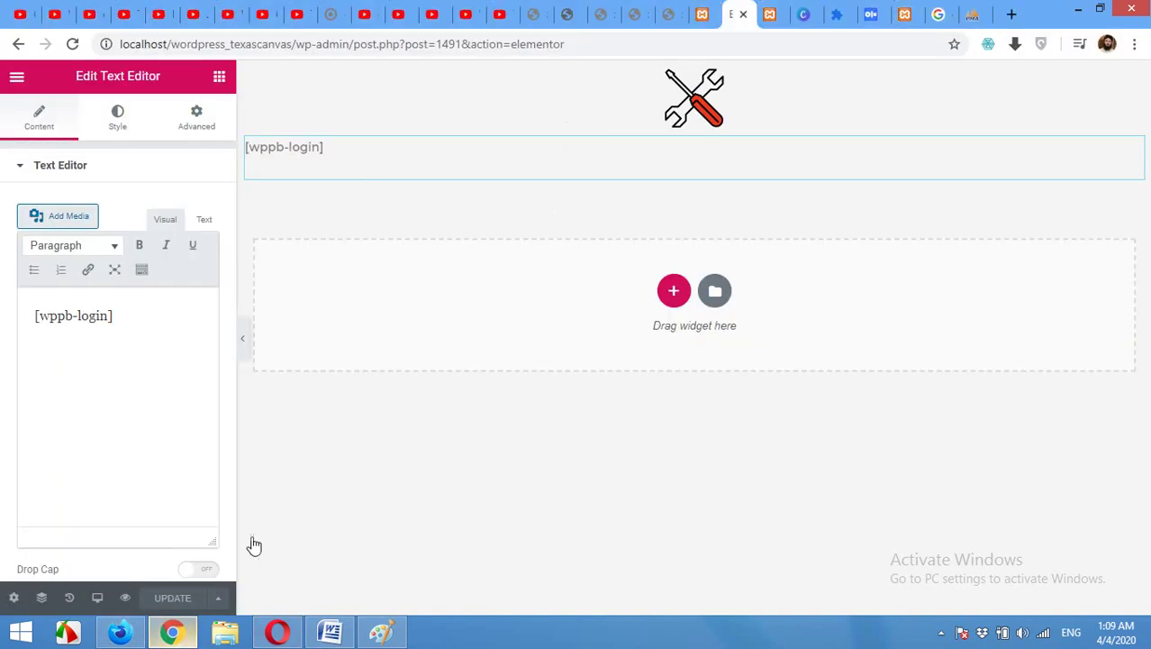
pyautogui.click(583, 150)
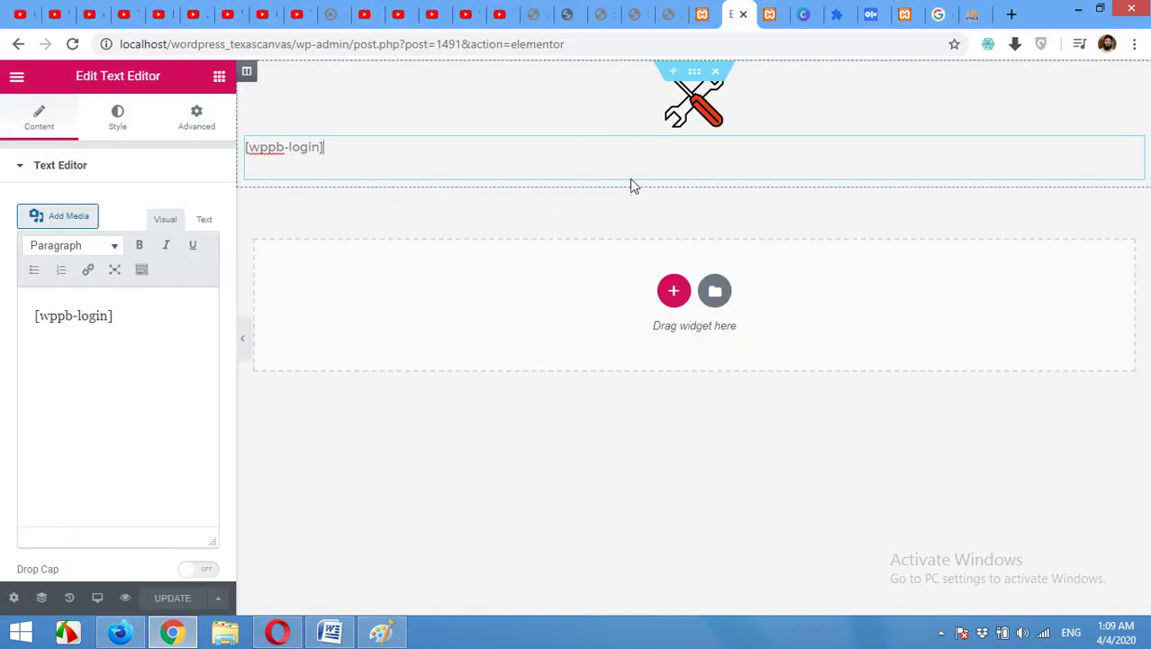
pyautogui.click(219, 76)
pyautogui.moveTo(61, 232); pyautogui.dragTo(671, 133)
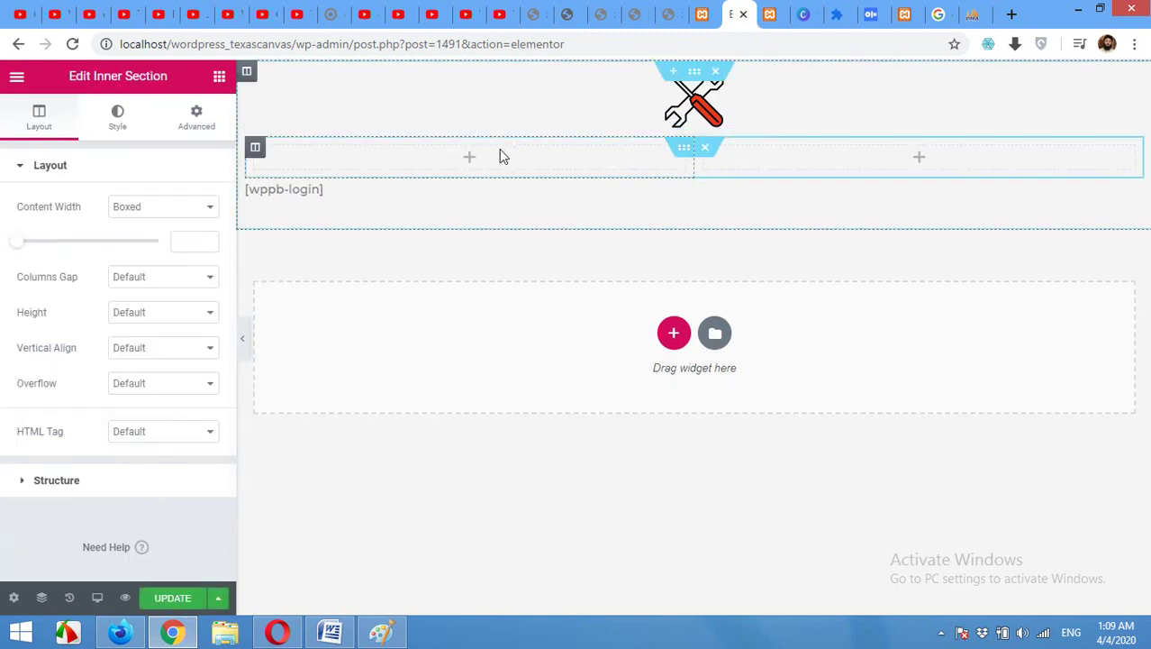
pyautogui.rightClick(465, 155)
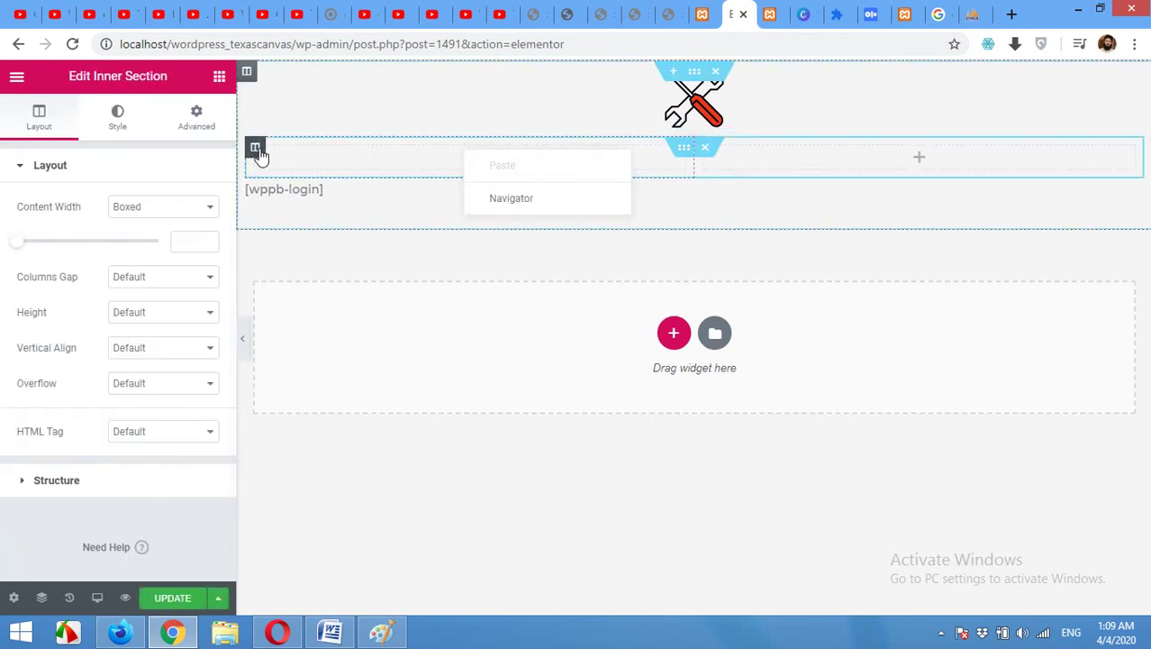
pyautogui.rightClick(259, 155)
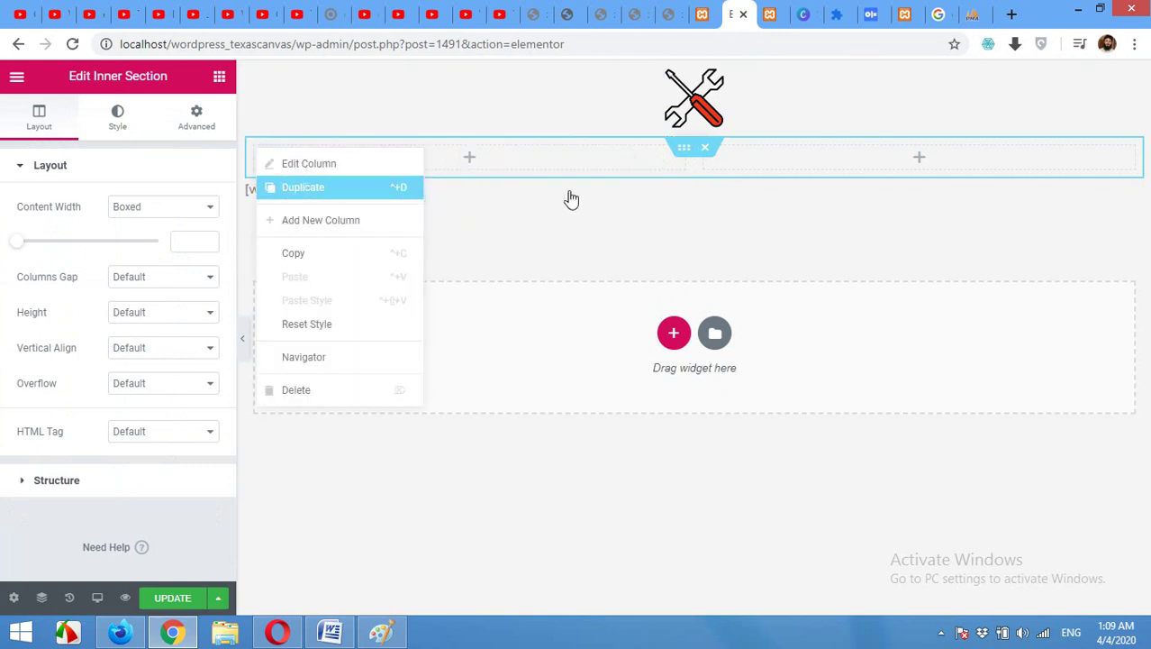
pyautogui.hotkey('ctrl', 'd')
pyautogui.click(293, 186)
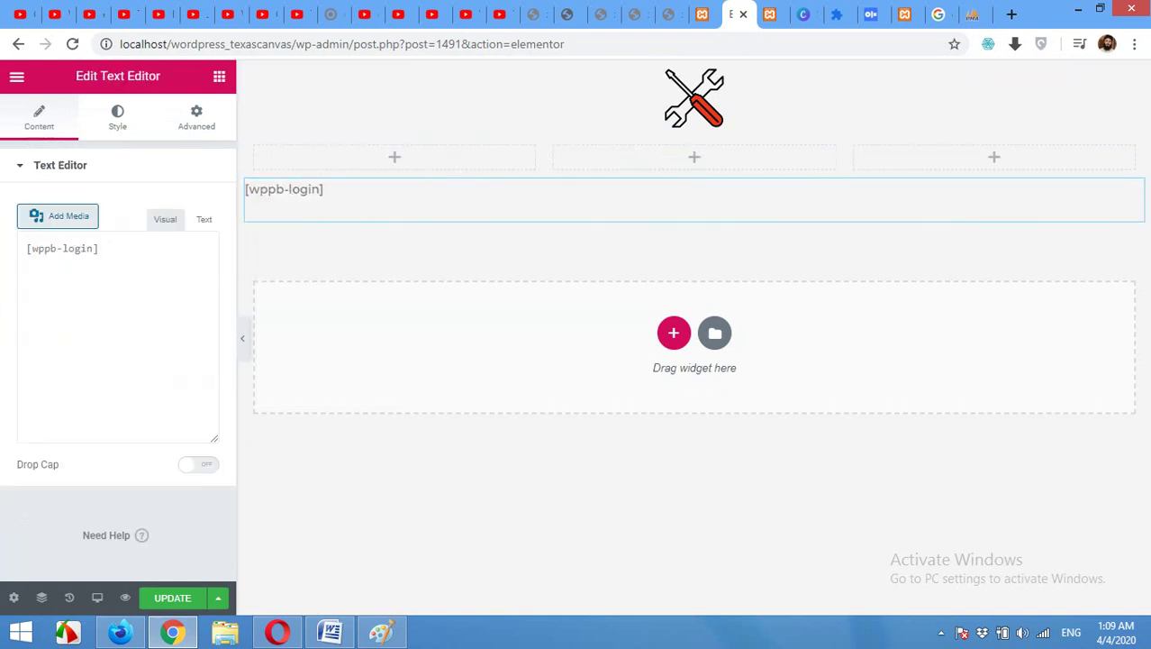
# - Move the [wppb-login] text into the inner section's middle column, update the page and check the login form in Firefox
pyautogui.moveTo(1124, 191); pyautogui.dragTo(712, 160)
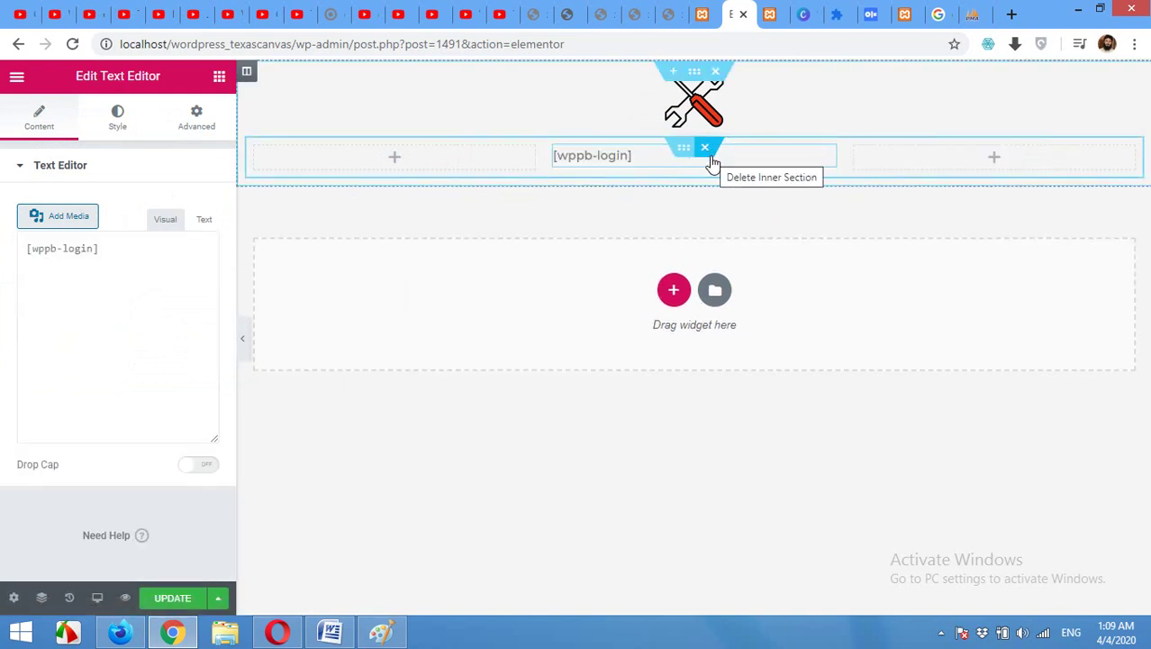
pyautogui.click(171, 599)
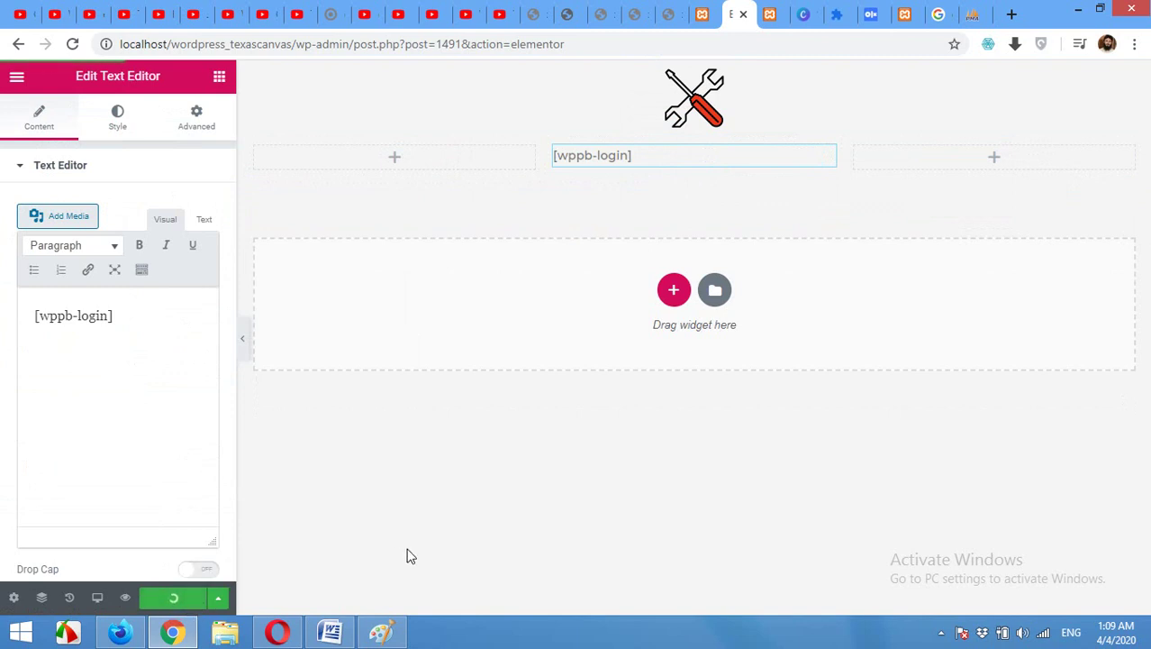
pyautogui.click(120, 632)
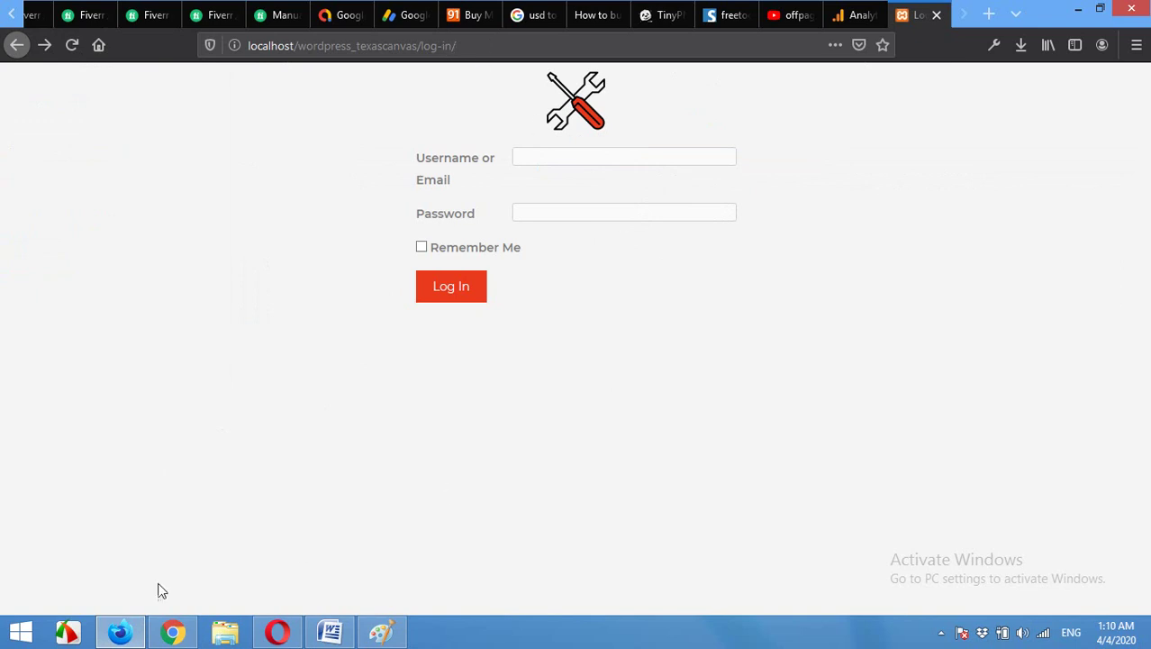
pyautogui.click(133, 633)
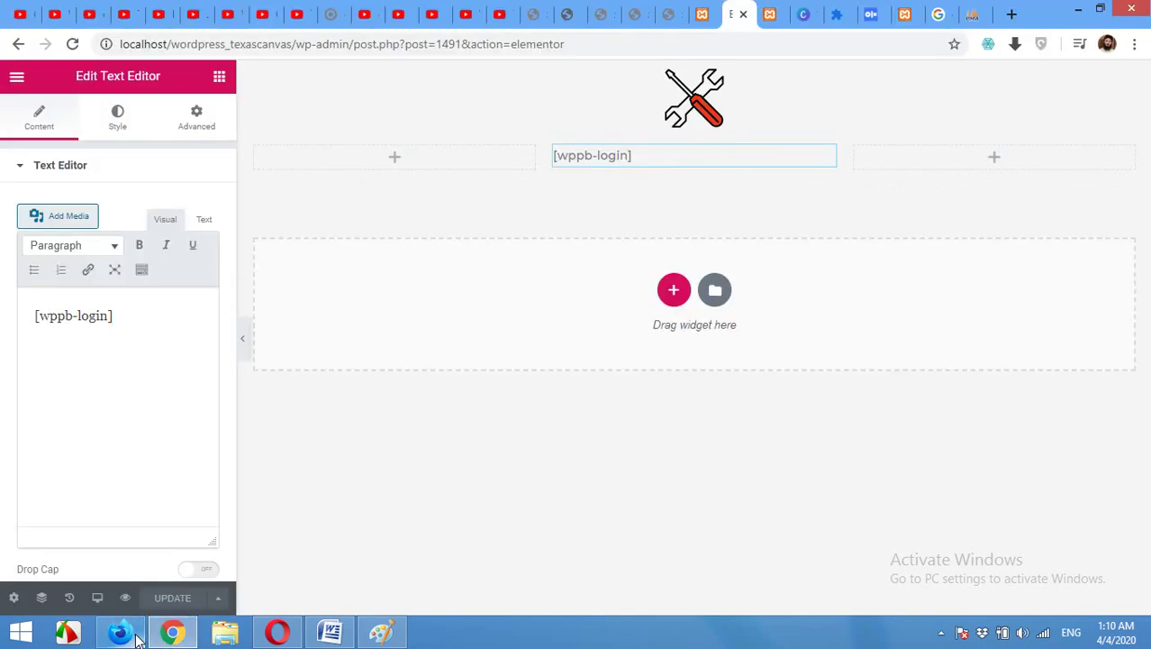
# - Return to the WordPress Pages list and bring up the Profile Builder admin options
pyautogui.click(699, 14)
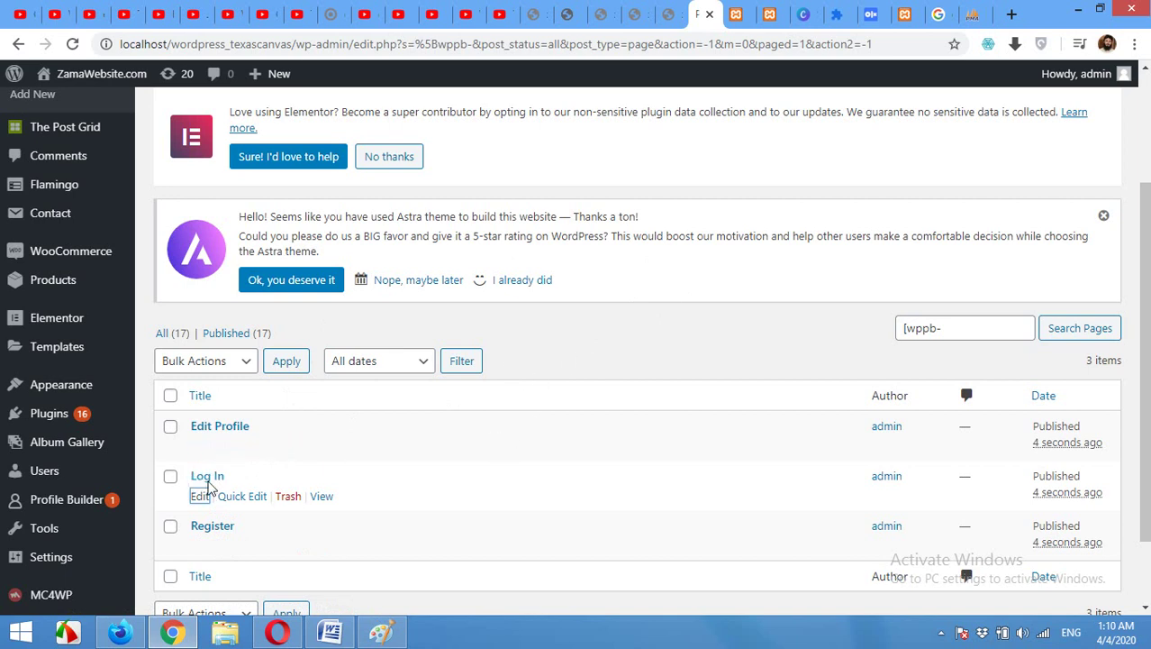
pyautogui.moveTo(50, 507)
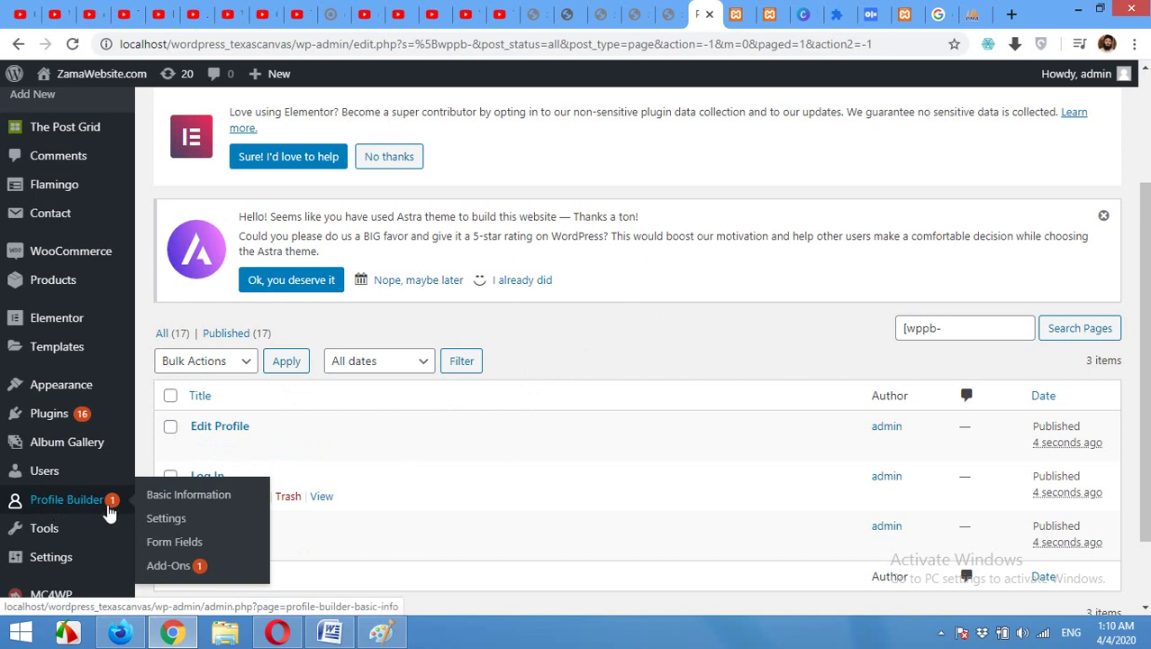